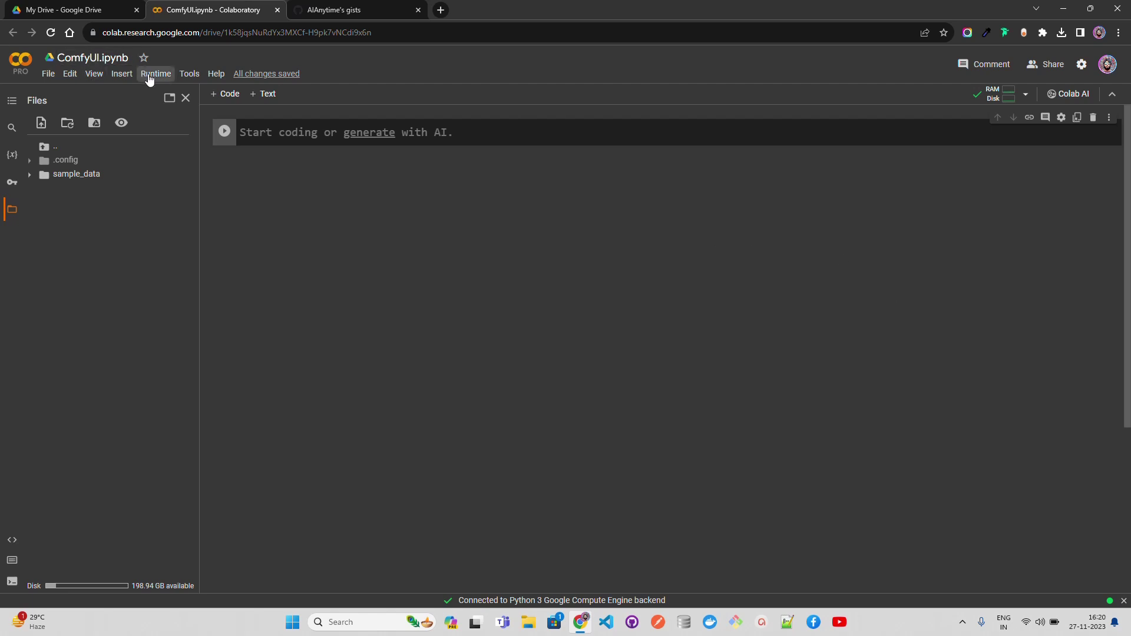
Step: Change the runtime type to a V100 GPU with High RAM enabled and save it
{"action": "left_click", "coordinate": [156, 73]}
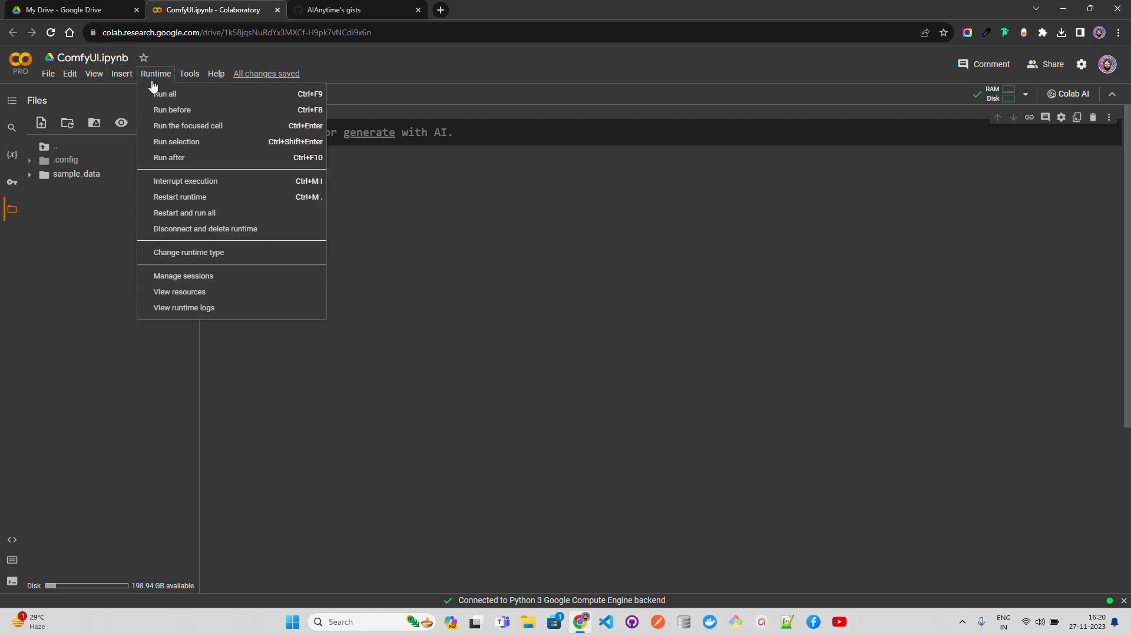
{"action": "left_click", "coordinate": [213, 258]}
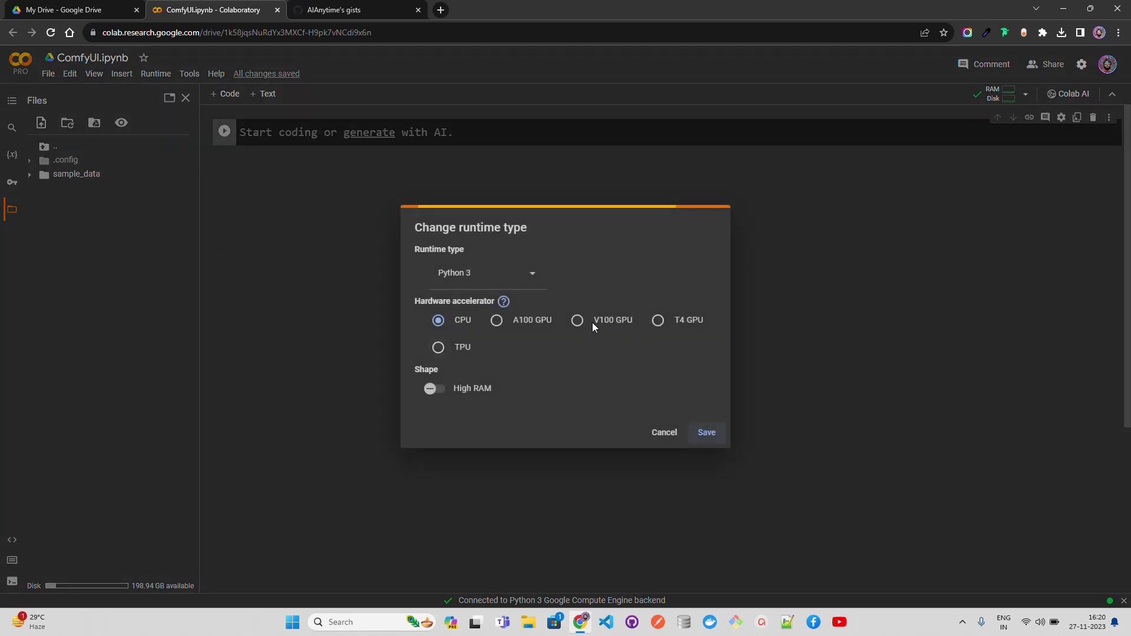
{"action": "left_click", "coordinate": [592, 323]}
{"action": "left_click", "coordinate": [706, 366]}
{"action": "left_click", "coordinate": [436, 390]}
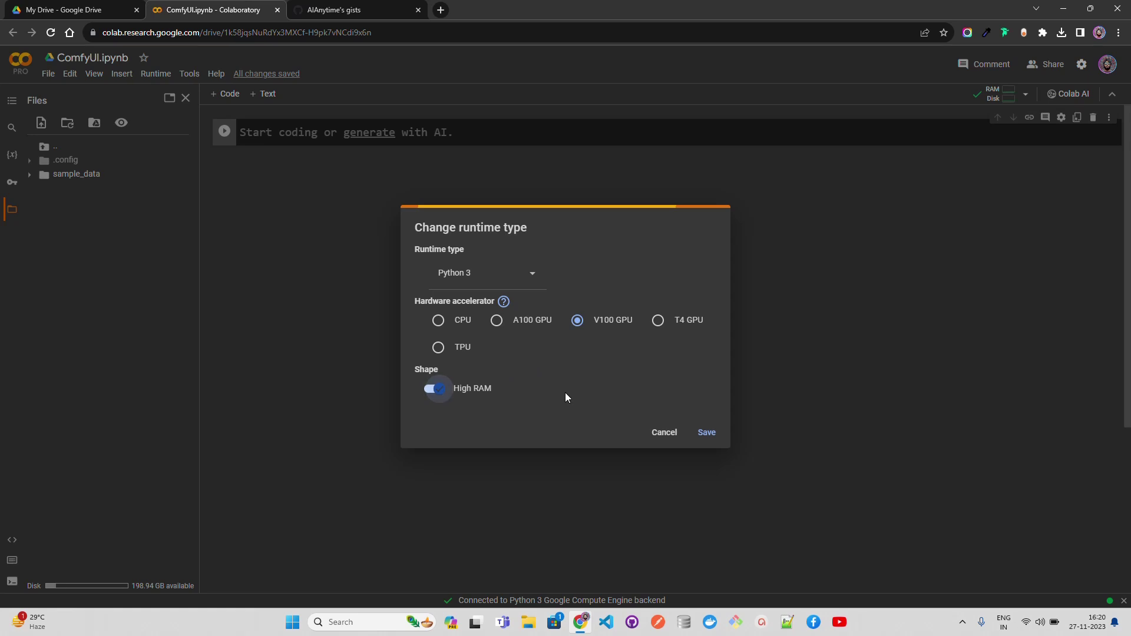
{"action": "left_click", "coordinate": [706, 434]}
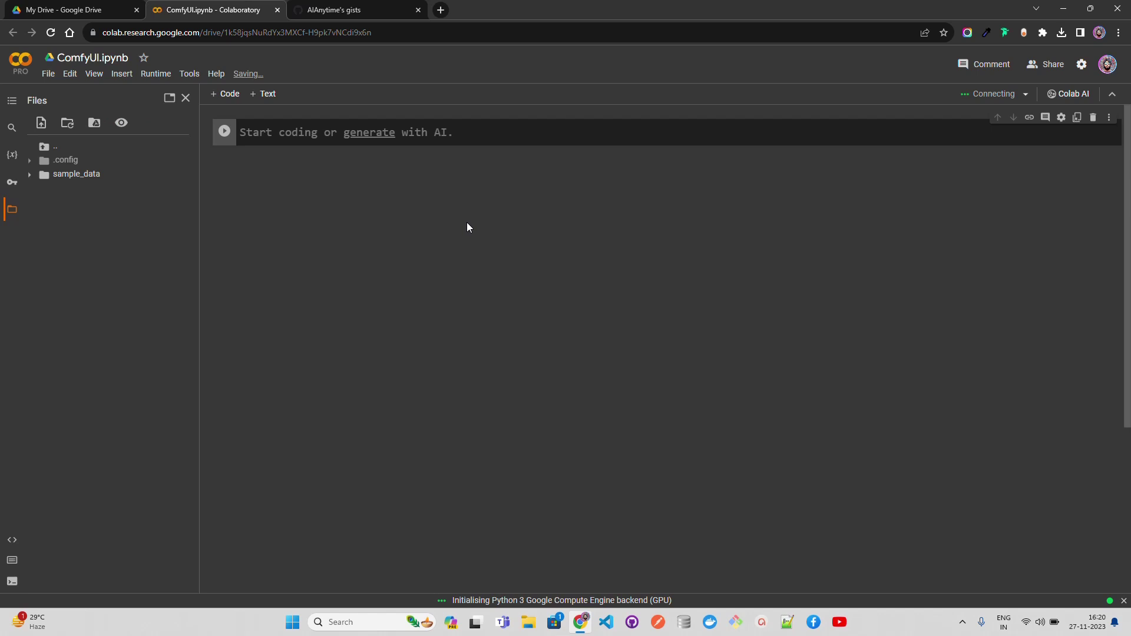
Step: Open the setup_comfy.py gist and view its raw code
{"action": "left_click", "coordinate": [341, 10]}
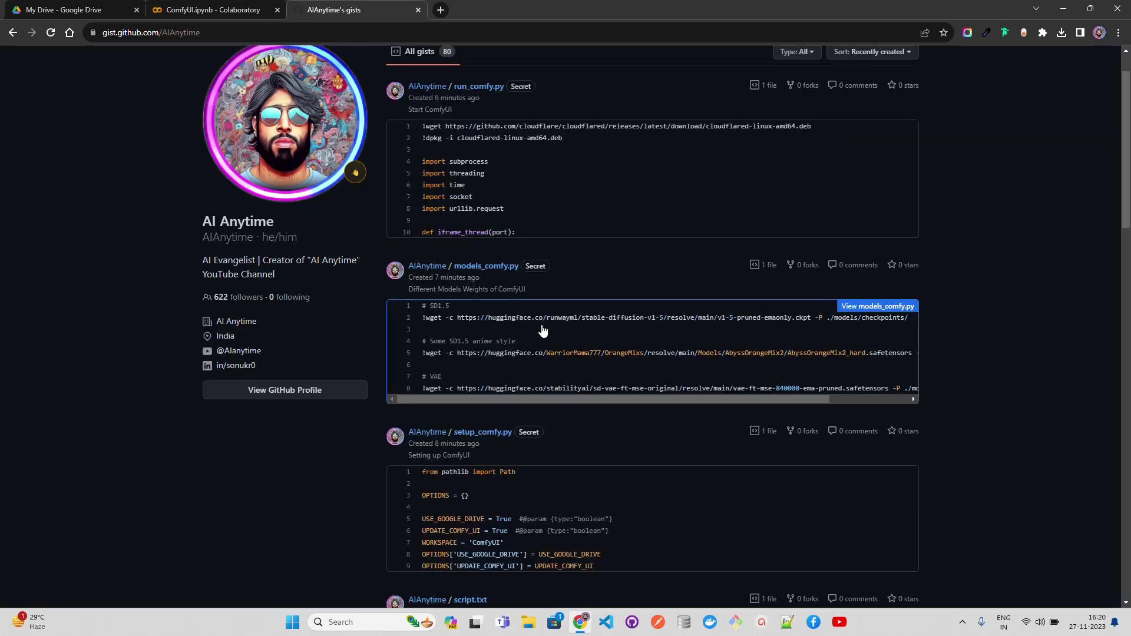
{"action": "left_click", "coordinate": [215, 10]}
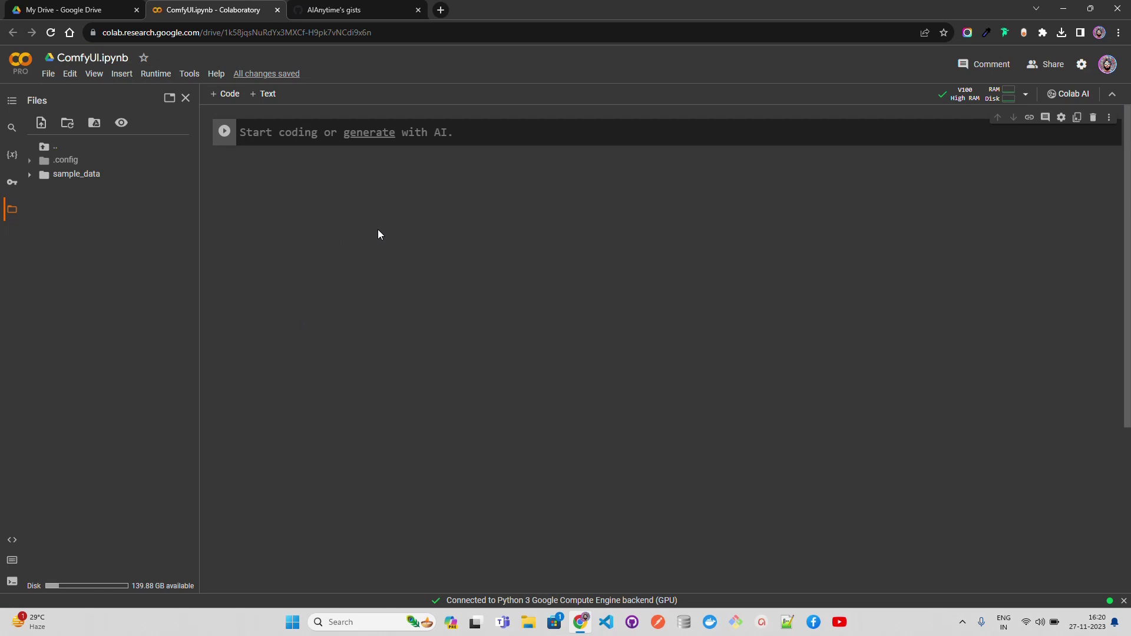
{"action": "left_click", "coordinate": [342, 10]}
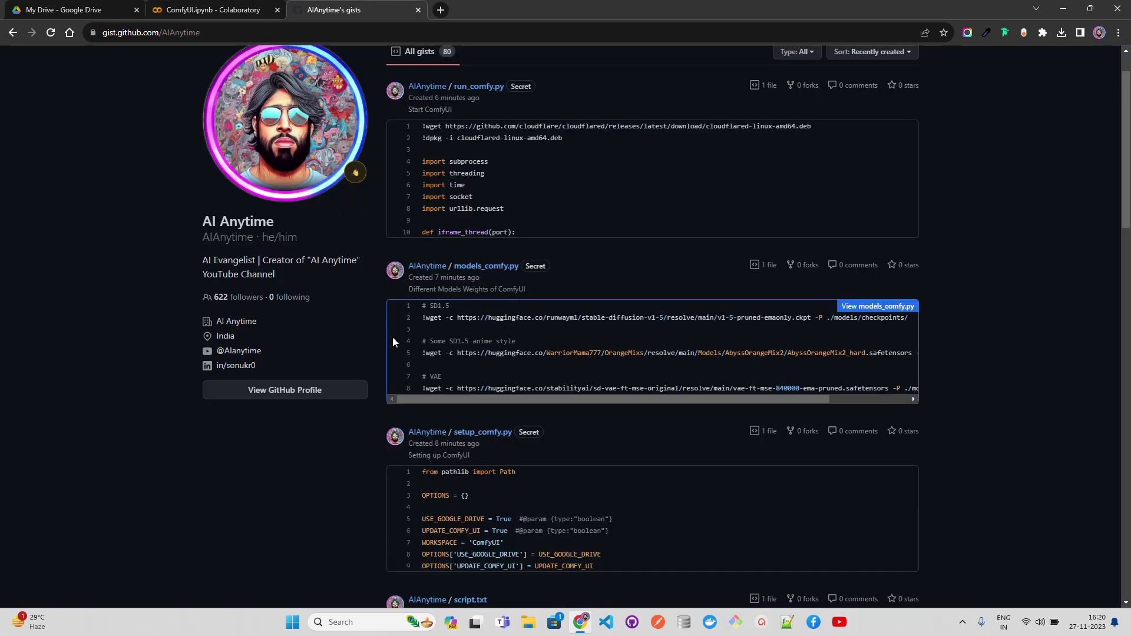
{"action": "scroll", "coordinate": [395, 378], "scroll_direction": "down", "scroll_amount": 3}
{"action": "scroll", "coordinate": [395, 377], "scroll_direction": "down", "scroll_amount": 1}
{"action": "left_click", "coordinate": [526, 288]}
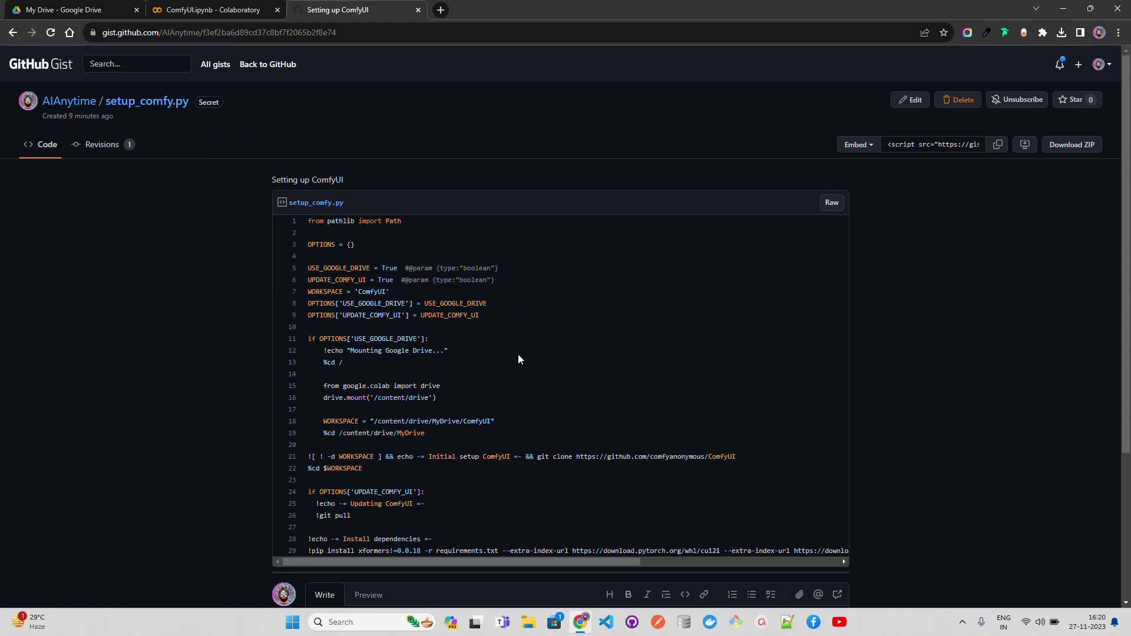
{"action": "left_click", "coordinate": [833, 203]}
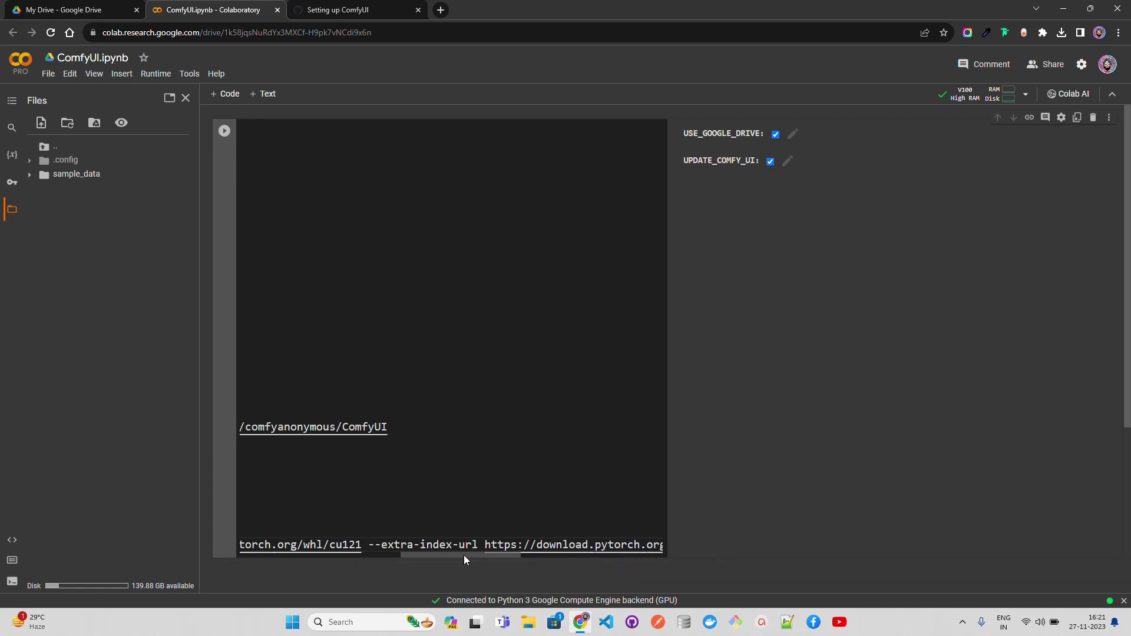
Step: Scroll the pasted setup cell back to the start of its lines
{"action": "left_click_drag", "start_coordinate": [465, 555], "coordinate": [304, 556]}
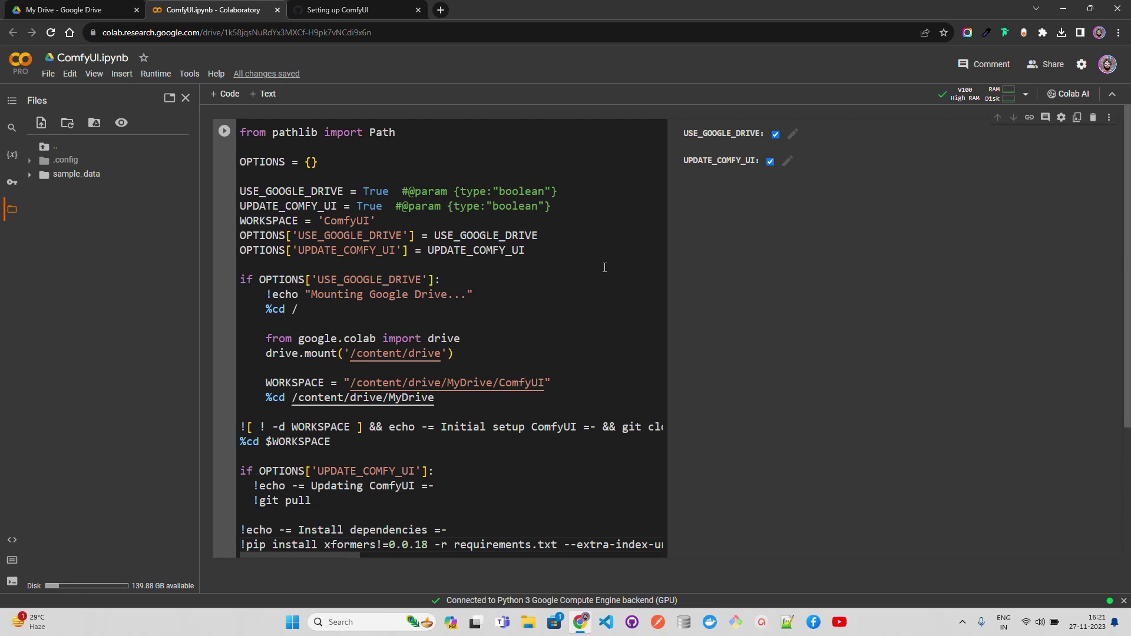
Step: Run the setup cell and allow it Google Drive access with the chosen account
{"action": "key", "text": "shift+Return"}
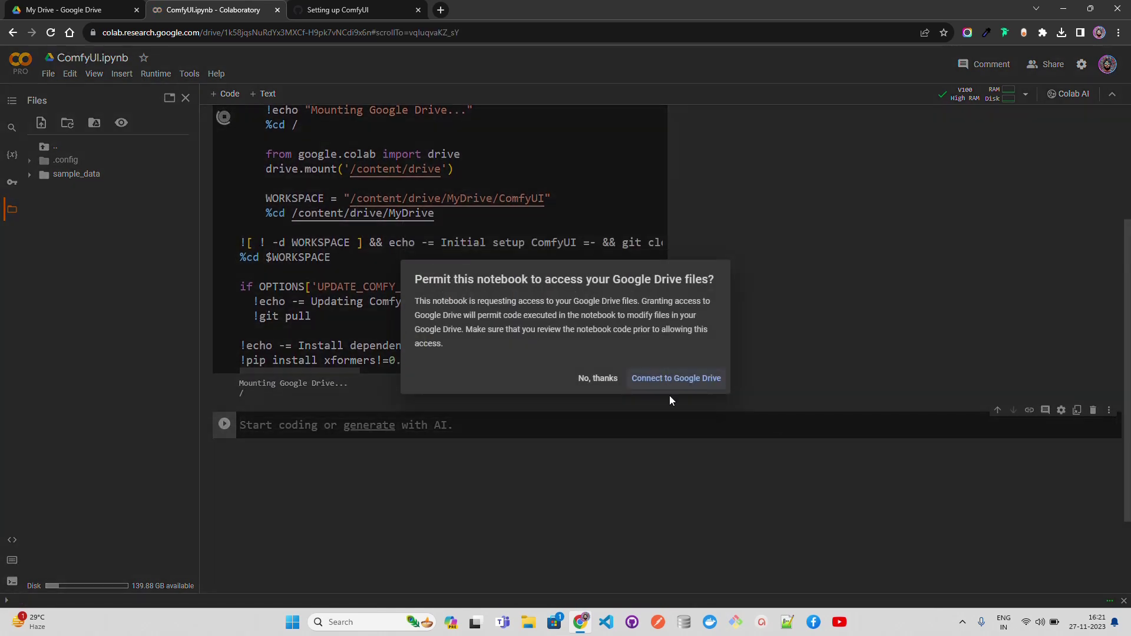
{"action": "left_click", "coordinate": [675, 380]}
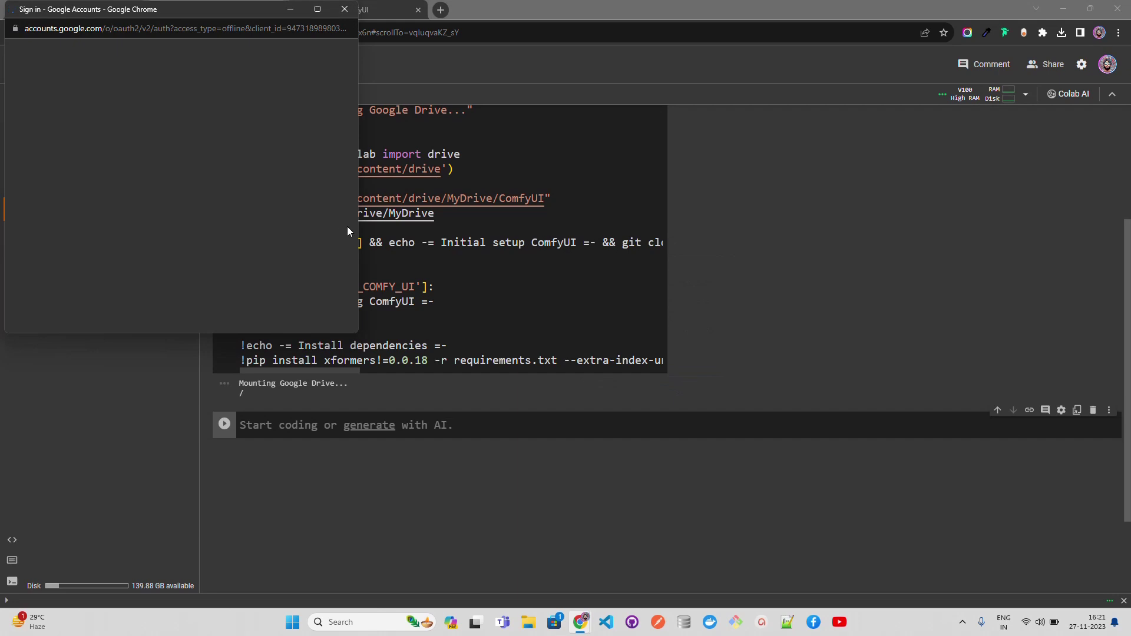
{"action": "left_click", "coordinate": [173, 187]}
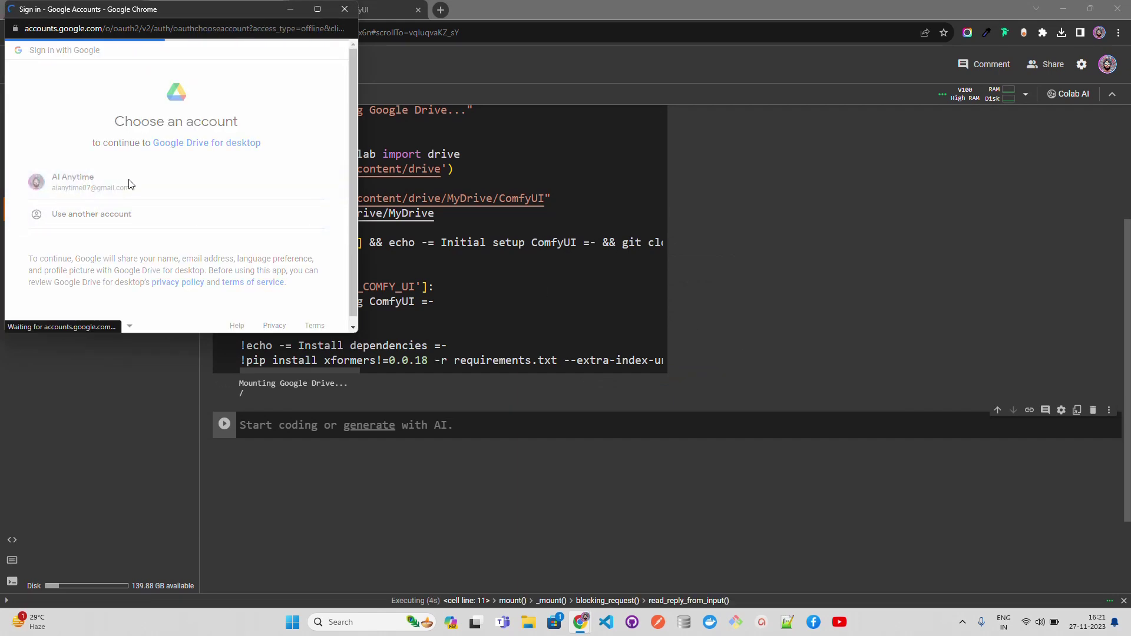
{"action": "scroll", "coordinate": [339, 324], "scroll_direction": "down", "scroll_amount": 5}
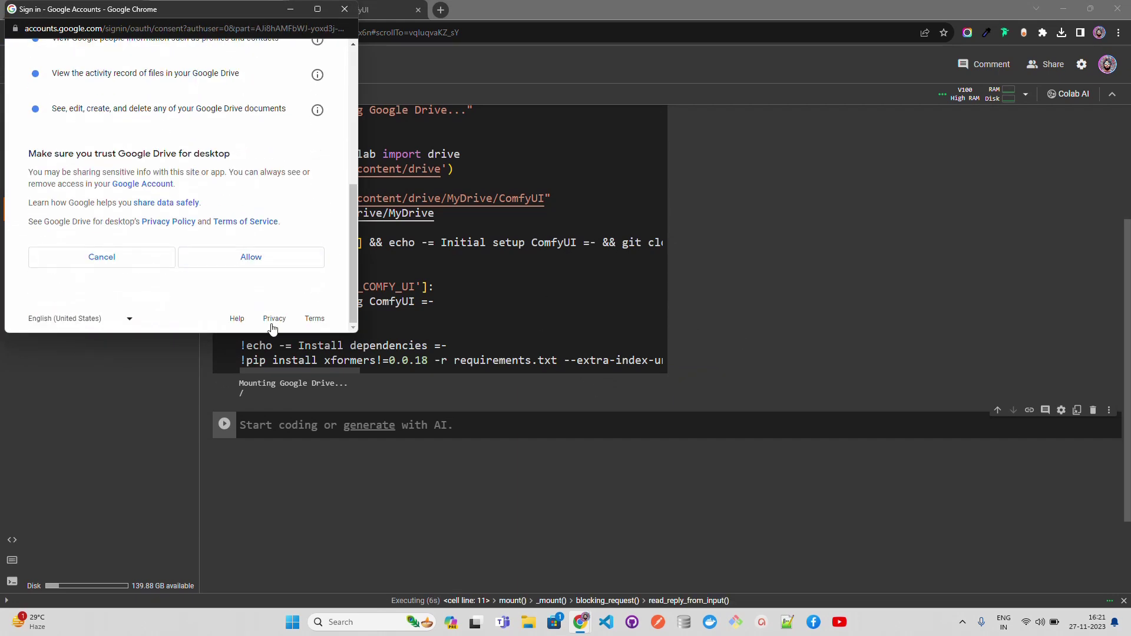
{"action": "left_click", "coordinate": [256, 263]}
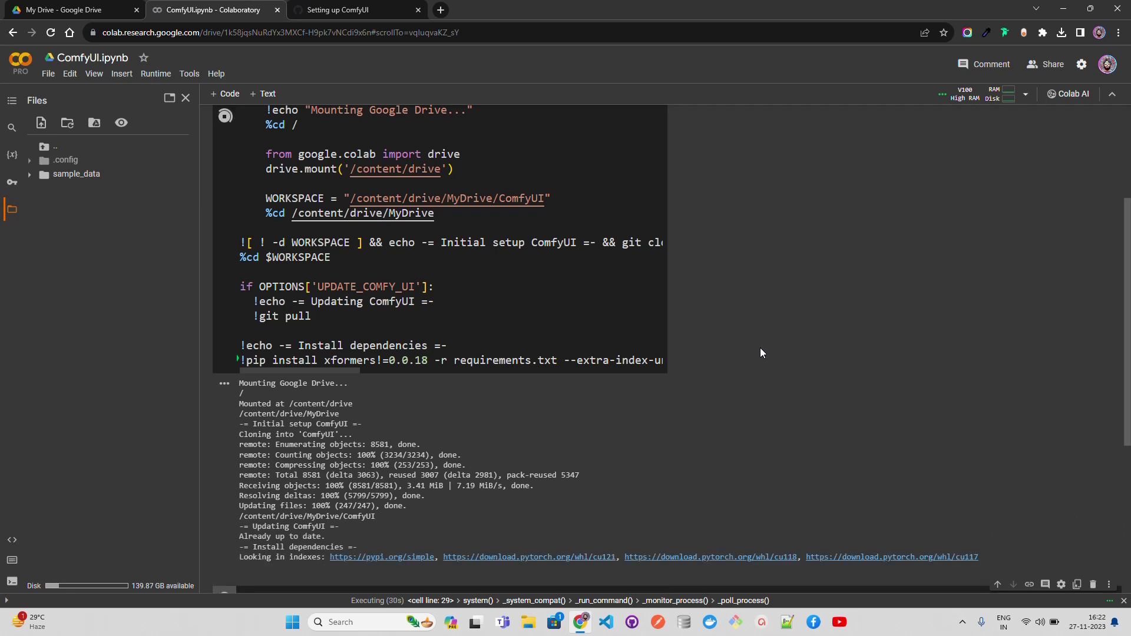
Step: Add a '## Checkpoint Download' text cell above the empty code cell
{"action": "scroll", "coordinate": [735, 333], "scroll_direction": "down", "scroll_amount": 4}
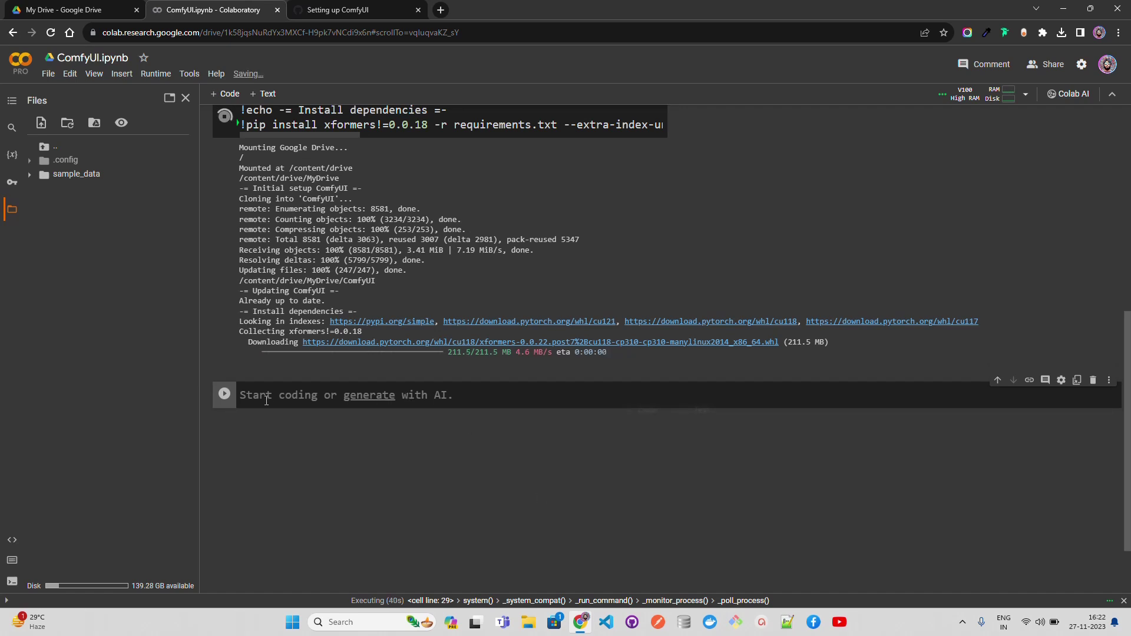
{"action": "left_click", "coordinate": [268, 94]}
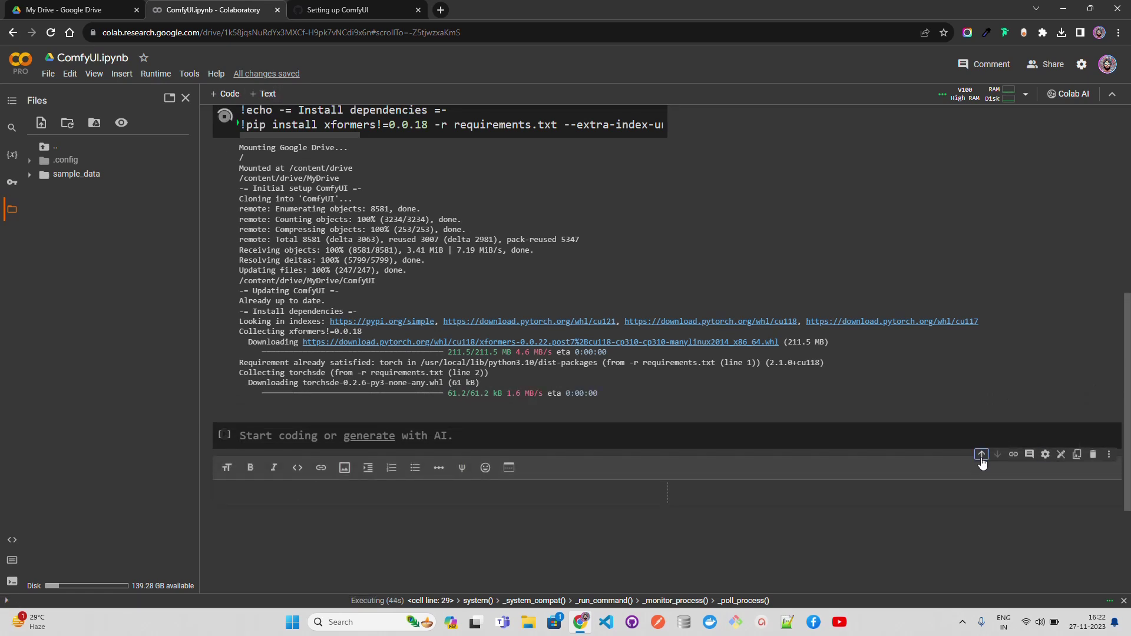
{"action": "left_click", "coordinate": [982, 454]}
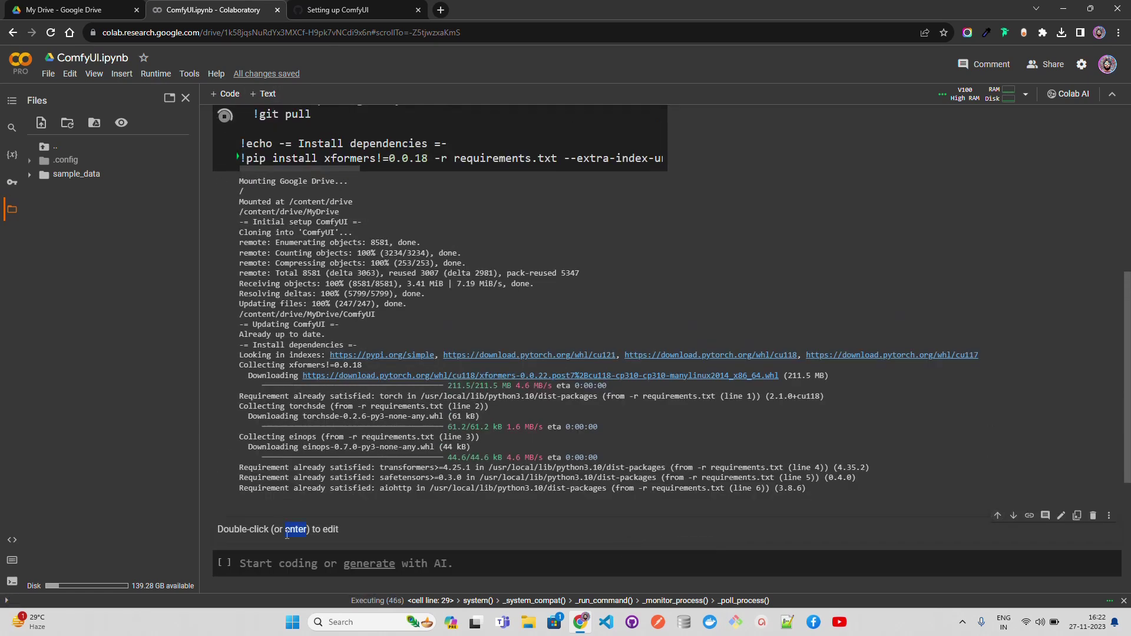
{"action": "double_click", "coordinate": [287, 535]}
{"action": "type", "text": "##"}
{"action": "scroll", "coordinate": [334, 376], "scroll_direction": "down", "scroll_amount": 3}
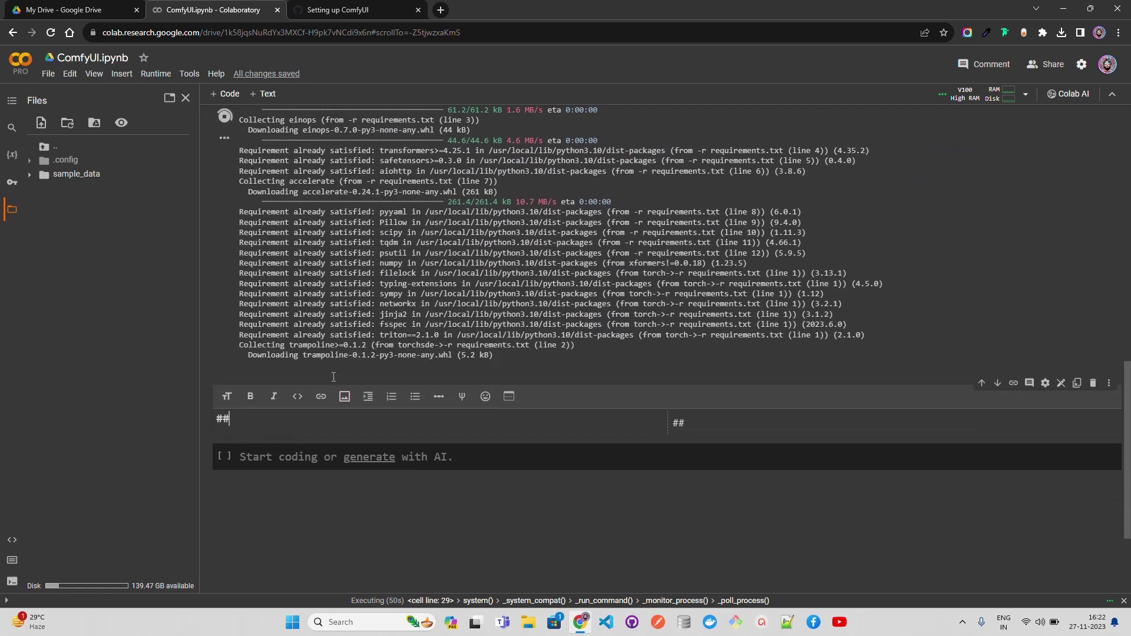
{"action": "type", "text": "Checkpoin"}
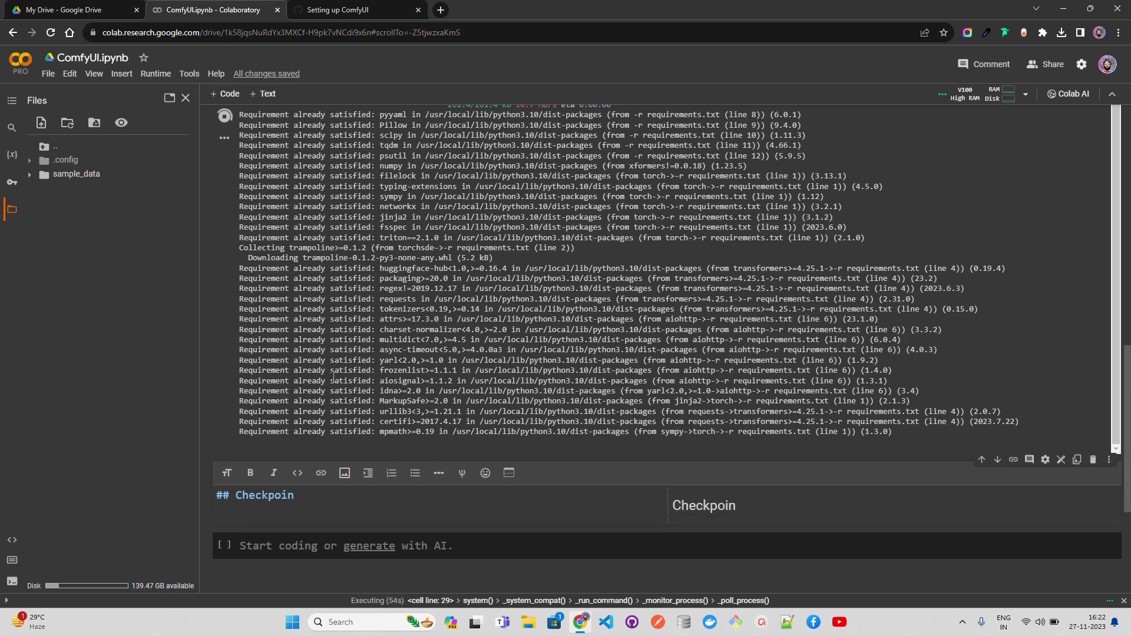
{"action": "type", "text": "t Download"}
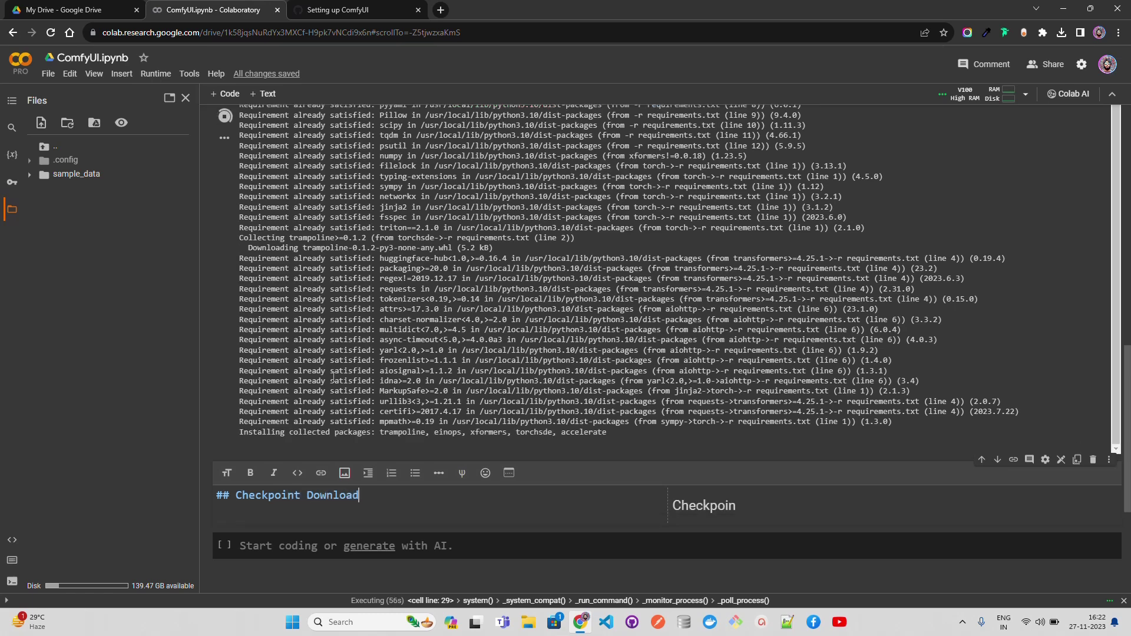
{"action": "key", "text": "shift+Return"}
{"action": "scroll", "coordinate": [336, 313], "scroll_direction": "down", "scroll_amount": 4}
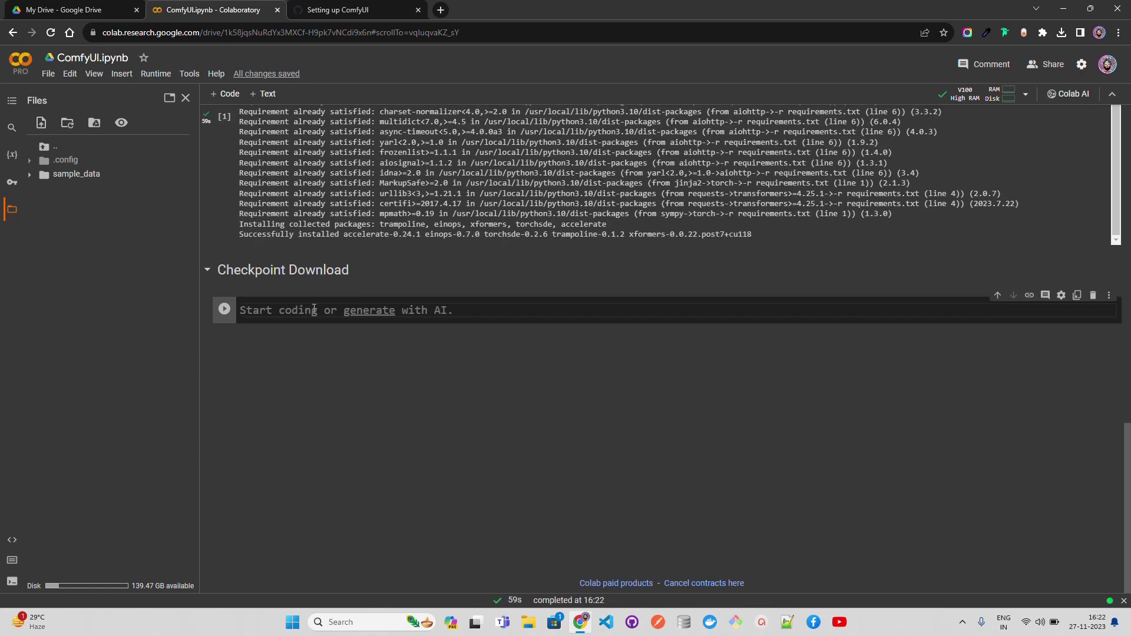
{"action": "scroll", "coordinate": [315, 308], "scroll_direction": "up", "scroll_amount": 10}
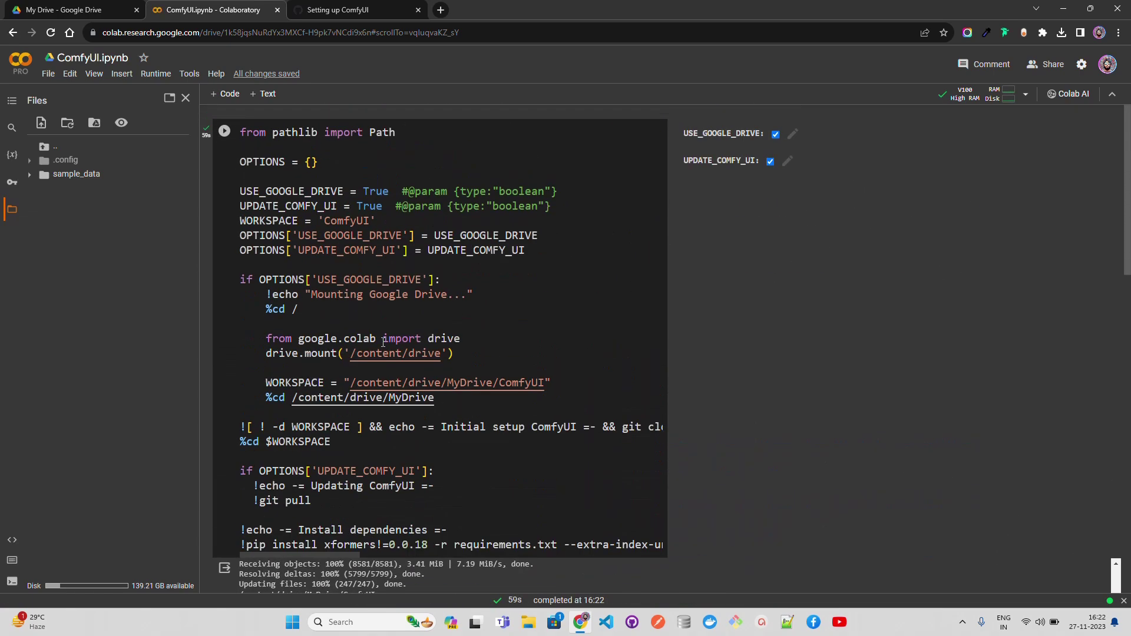
{"action": "scroll", "coordinate": [384, 341], "scroll_direction": "down", "scroll_amount": 10}
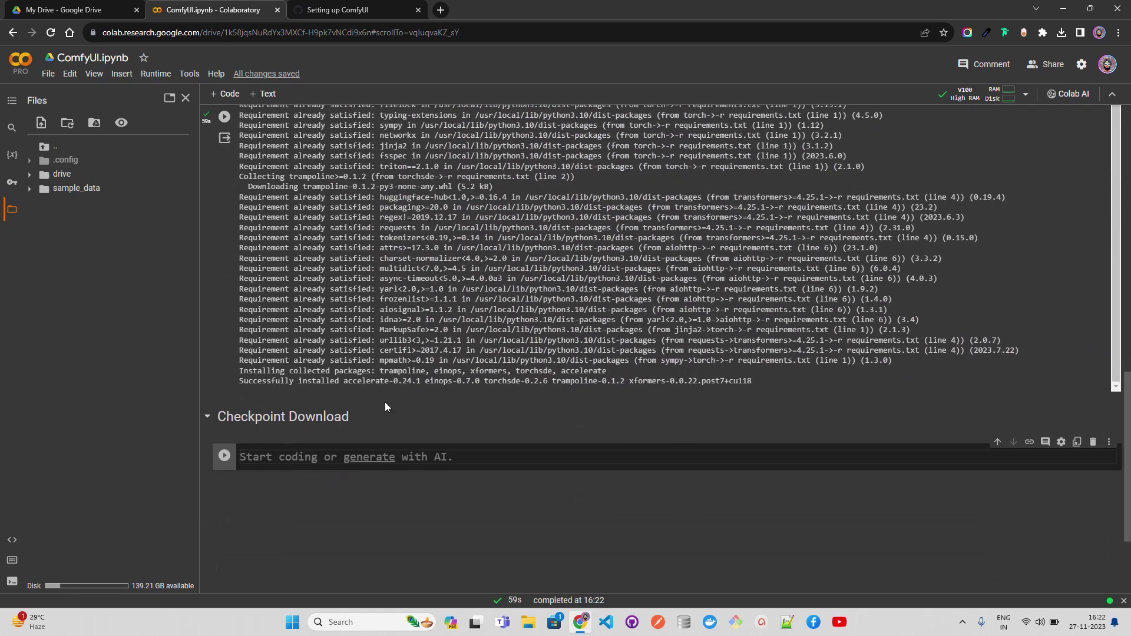
{"action": "mouse_move", "coordinate": [387, 394]}
Step: Open the raw models_comfy.py file from the full list of gists
{"action": "left_click", "coordinate": [379, 7]}
{"action": "left_click", "coordinate": [12, 32]}
{"action": "scroll", "coordinate": [511, 355], "scroll_direction": "down", "scroll_amount": 2}
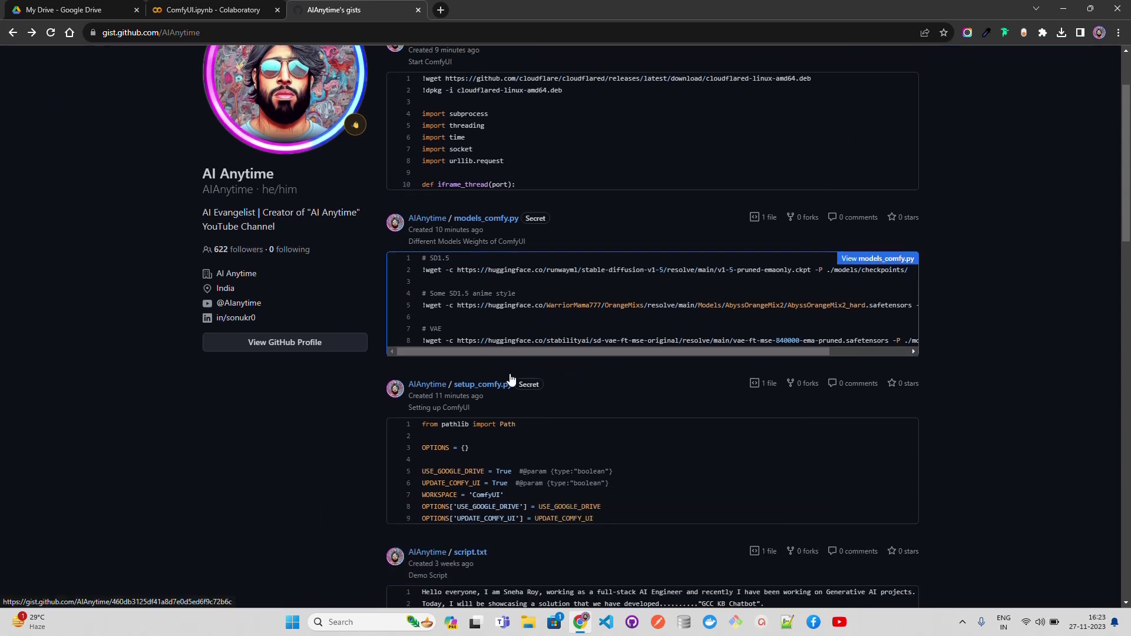
{"action": "left_click", "coordinate": [516, 295]}
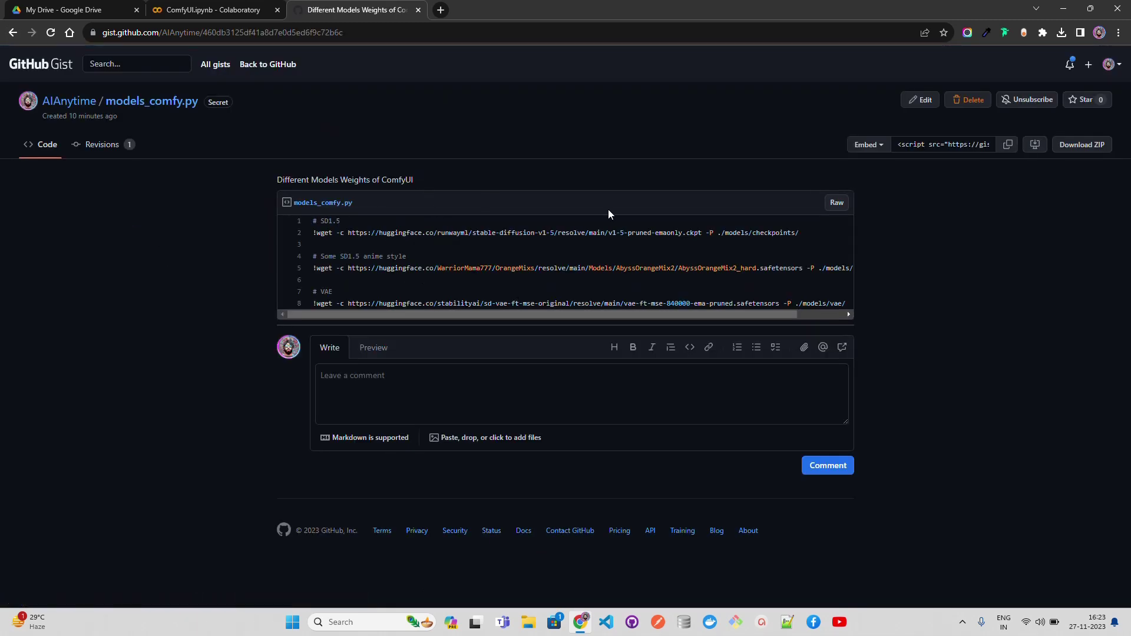
{"action": "left_click", "coordinate": [840, 203]}
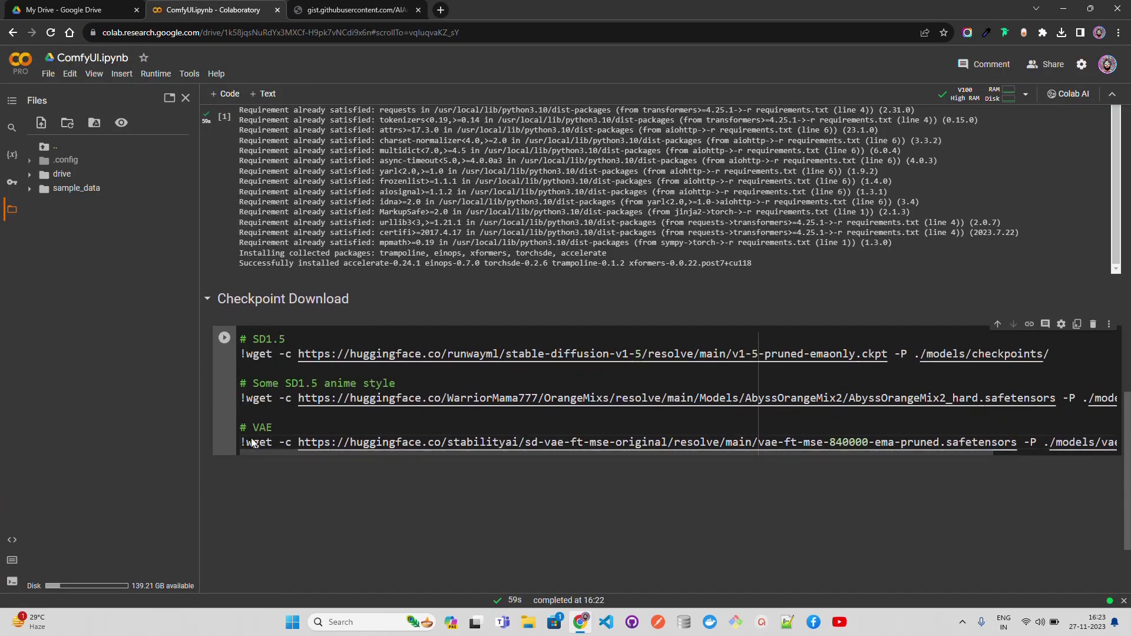
{"action": "left_click", "coordinate": [286, 340]}
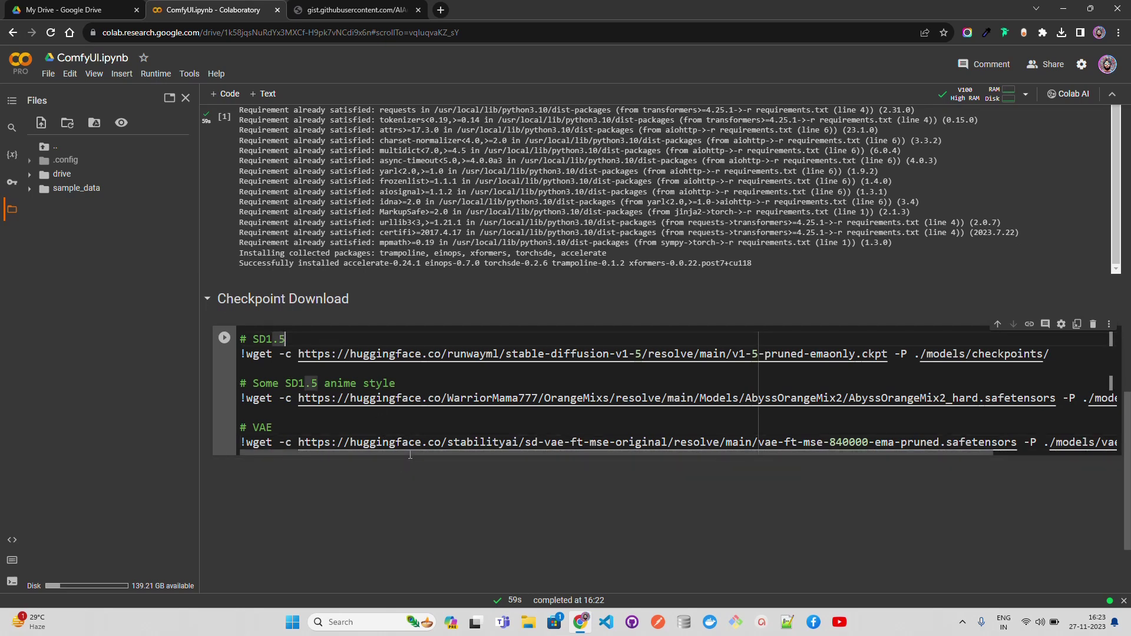
{"action": "left_click_drag", "start_coordinate": [410, 454], "coordinate": [450, 464]}
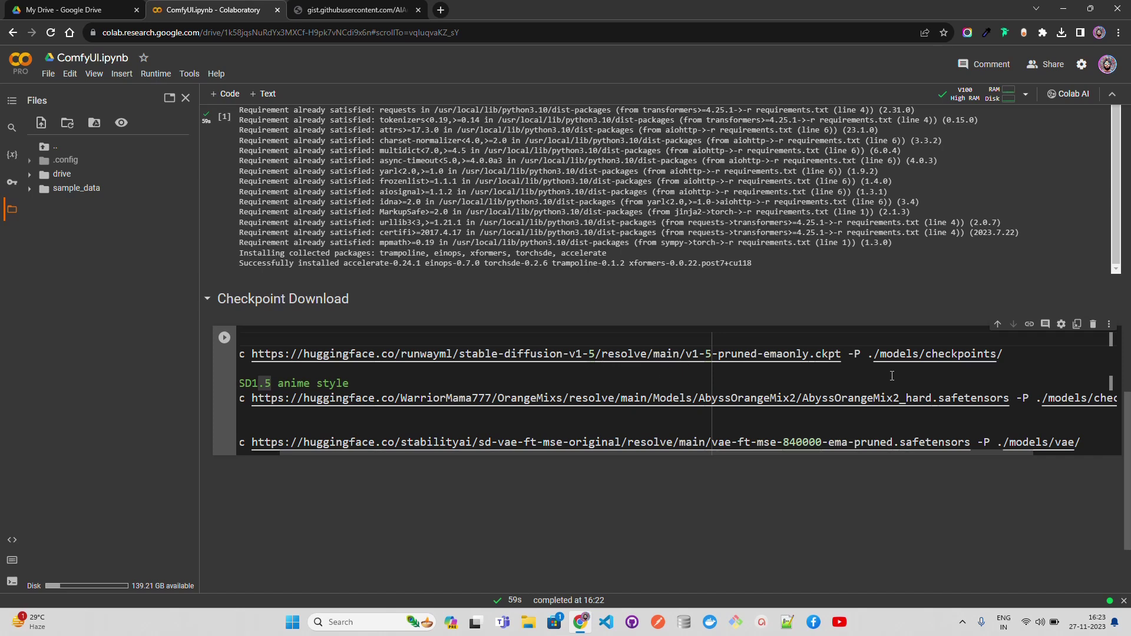
{"action": "left_click_drag", "start_coordinate": [798, 455], "coordinate": [863, 463]}
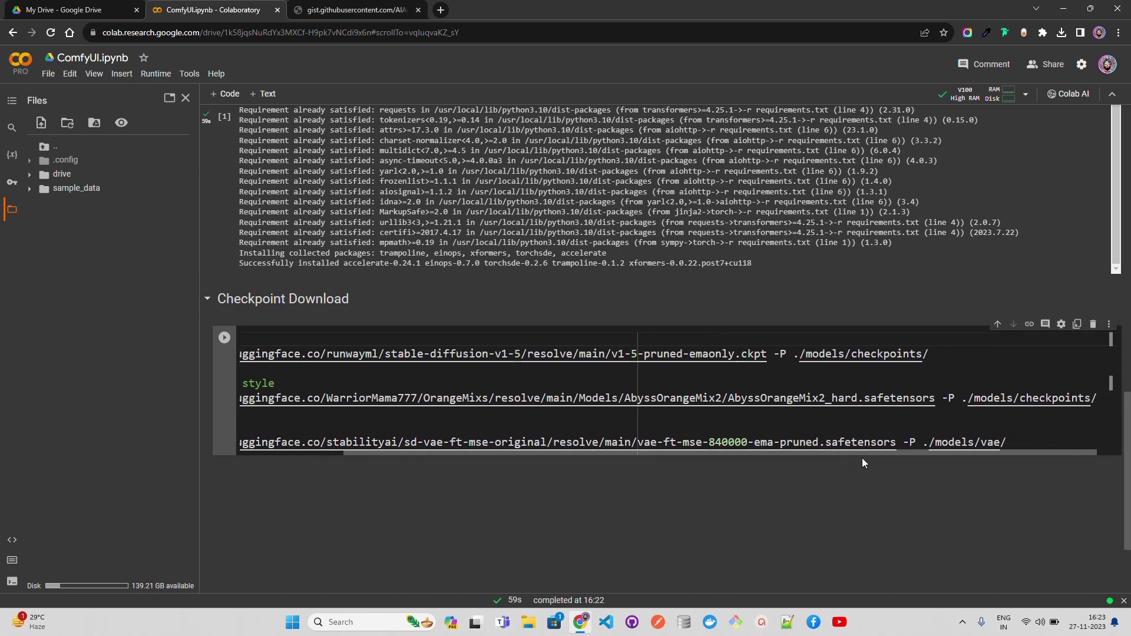
{"action": "left_click_drag", "start_coordinate": [863, 458], "coordinate": [872, 486]}
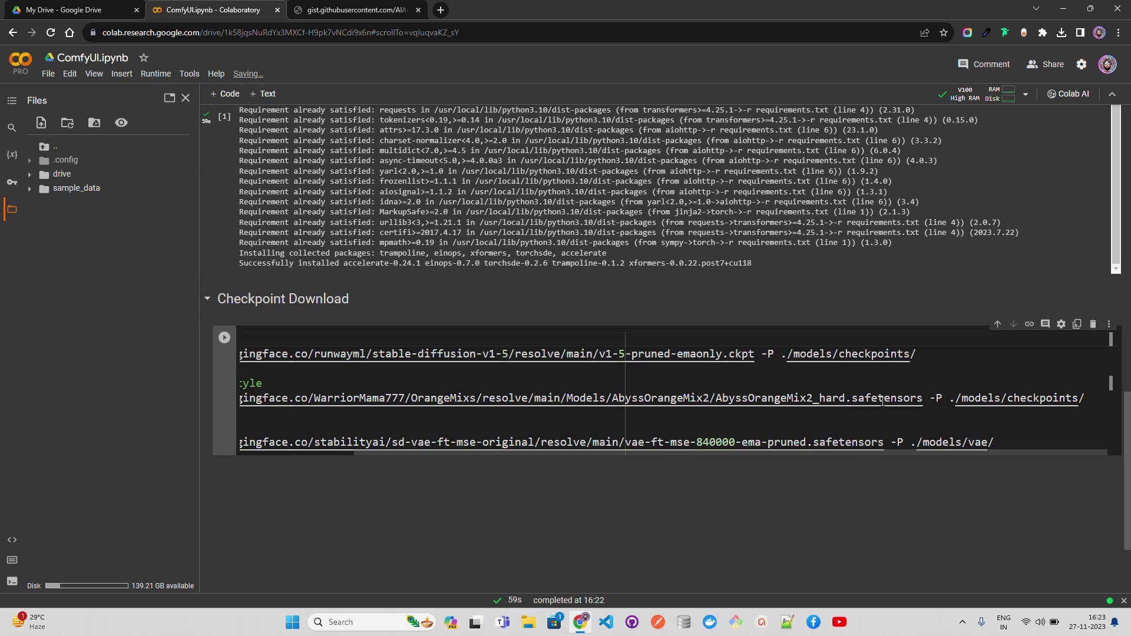
{"action": "left_click", "coordinate": [878, 399]}
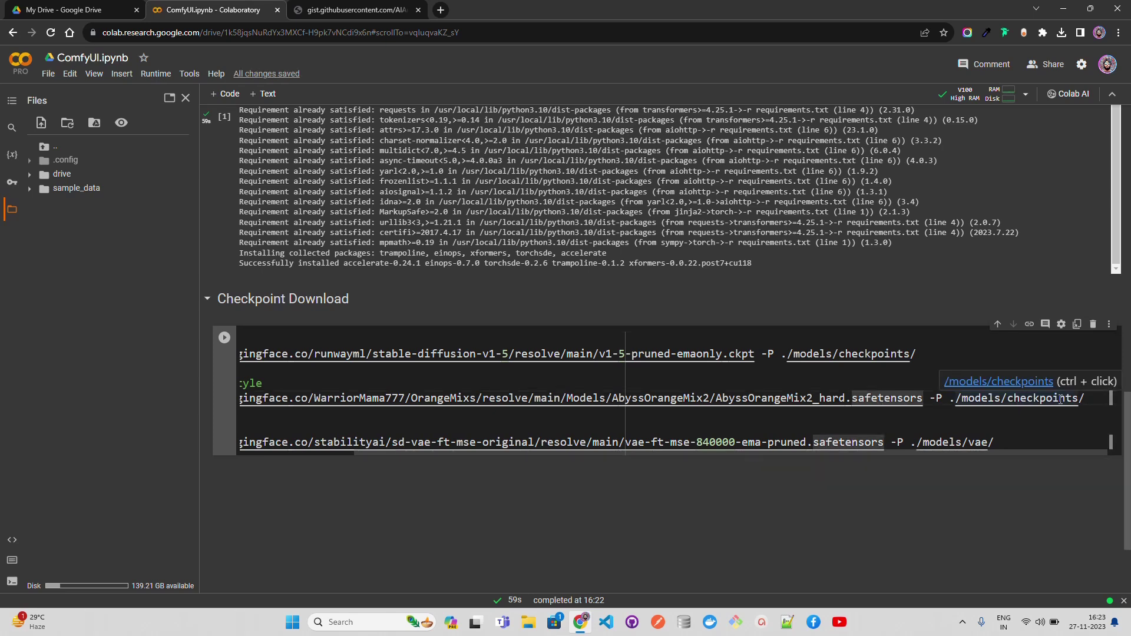
{"action": "left_click_drag", "start_coordinate": [730, 451], "coordinate": [633, 468]}
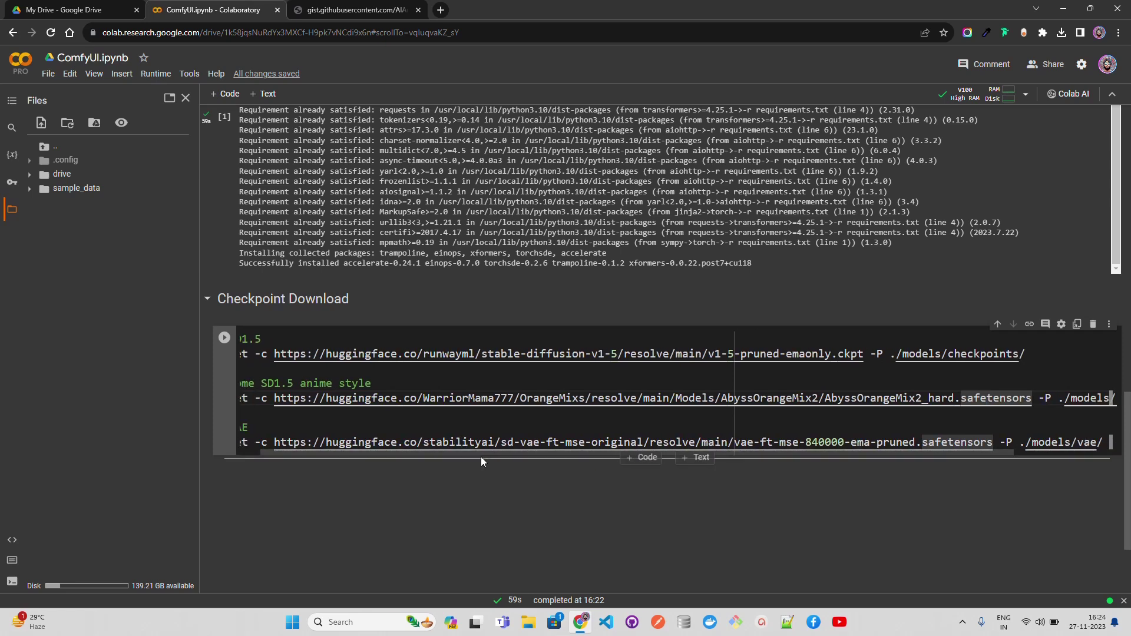
{"action": "left_click_drag", "start_coordinate": [478, 451], "coordinate": [602, 452]}
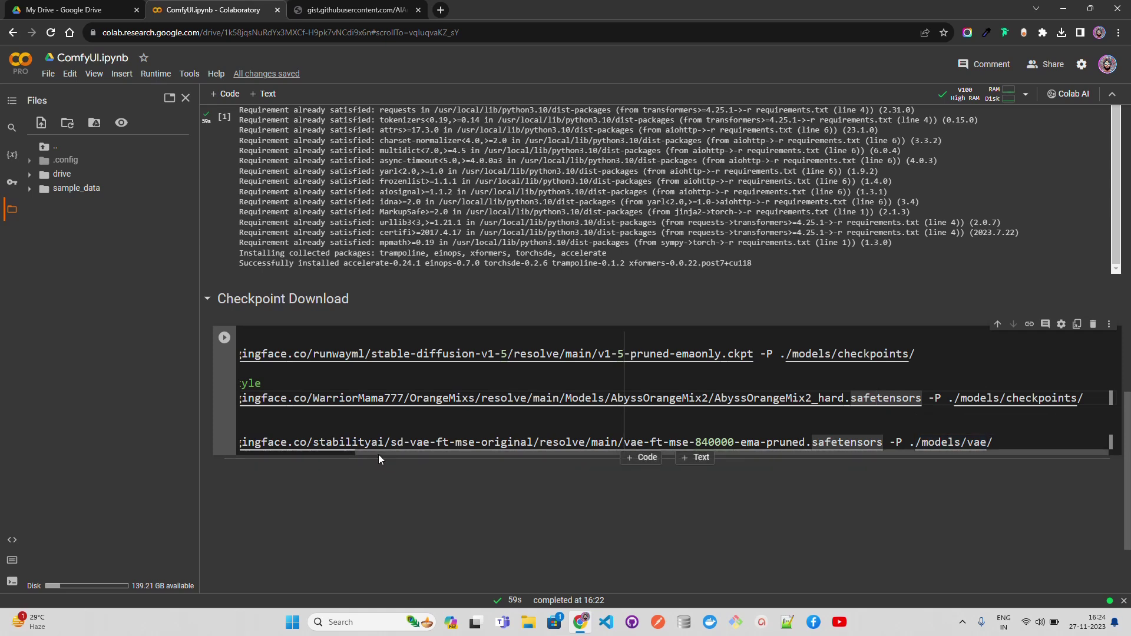
{"action": "left_click_drag", "start_coordinate": [378, 455], "coordinate": [260, 455]}
Step: Run the Checkpoint Download cell for SD1.5, AbyssOrangeMix2 and VAE, then return to all gists
{"action": "left_click", "coordinate": [294, 434]}
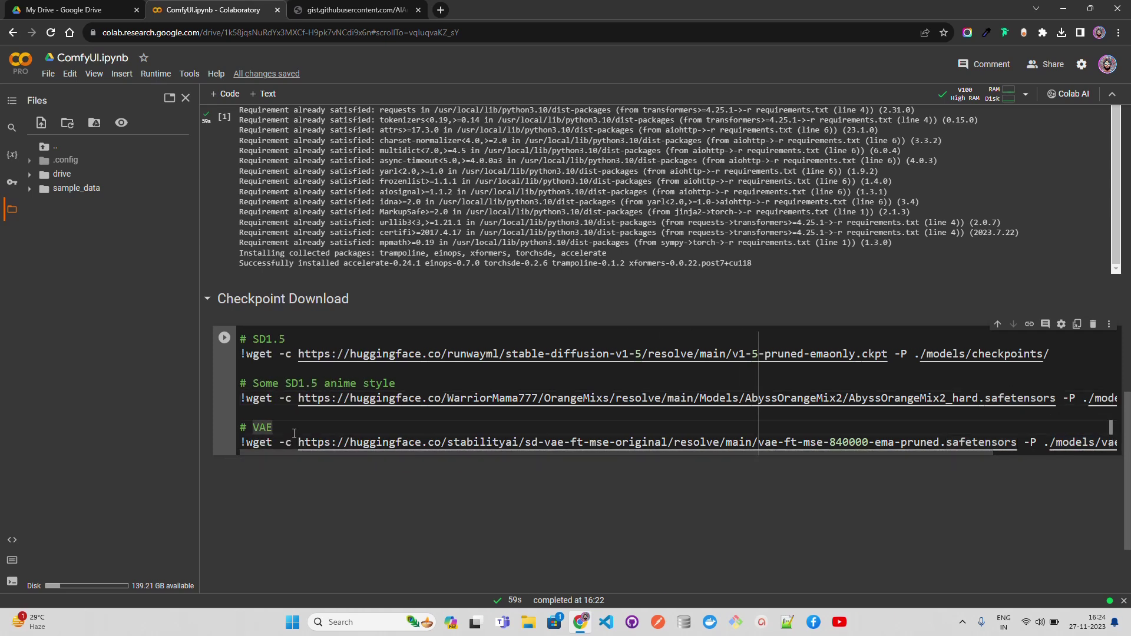
{"action": "key", "text": "shift+Return"}
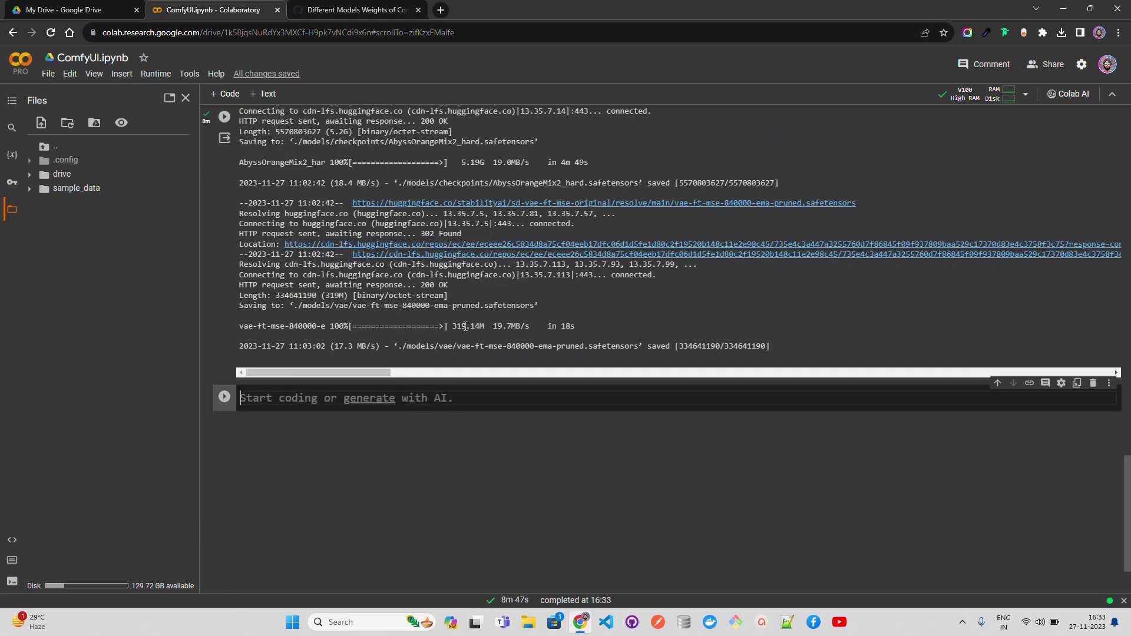
{"action": "scroll", "coordinate": [465, 325], "scroll_direction": "up", "scroll_amount": 4}
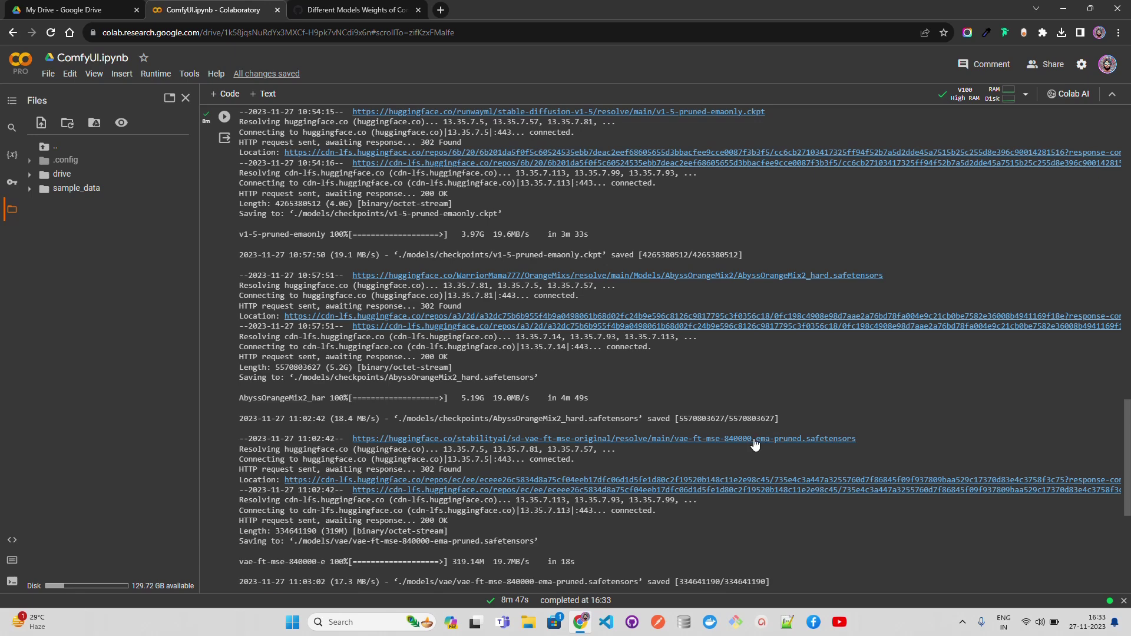
{"action": "scroll", "coordinate": [754, 446], "scroll_direction": "down", "scroll_amount": 3}
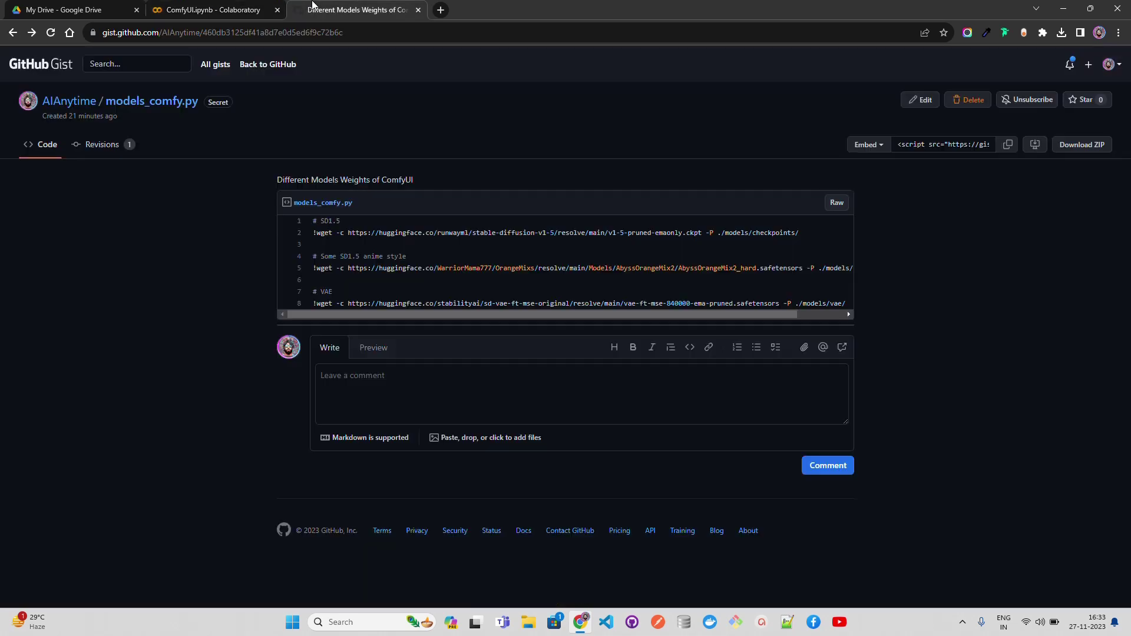
{"action": "left_click", "coordinate": [330, 10]}
{"action": "left_click", "coordinate": [12, 32]}
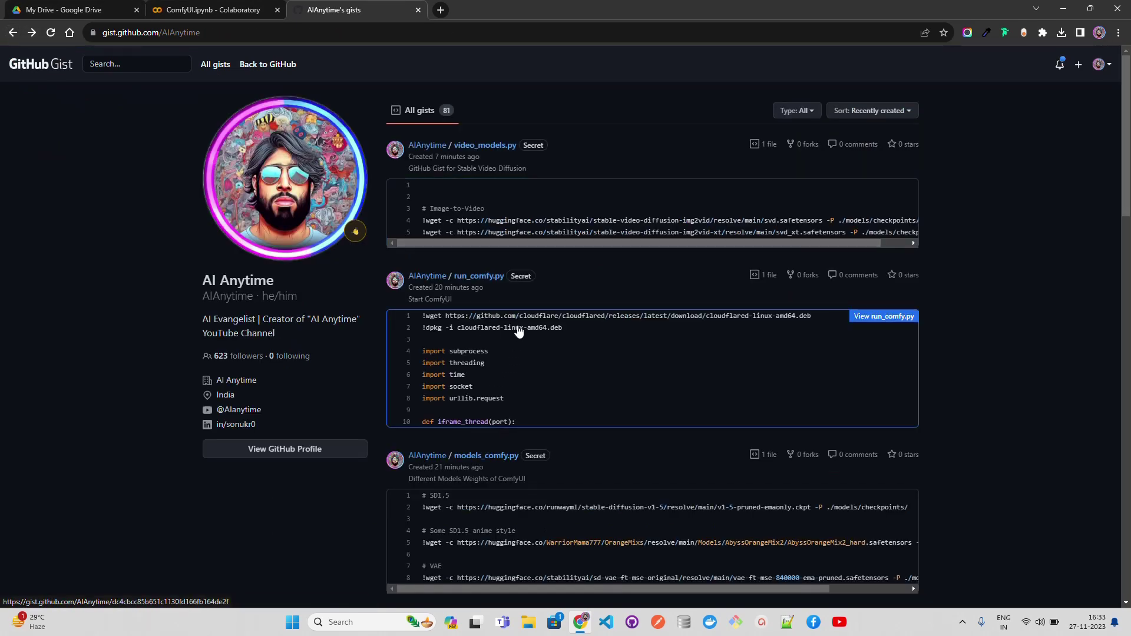
Step: Paste the run_comfy.py cloudflared launch script into the empty cell and run it
{"action": "left_click", "coordinate": [519, 353]}
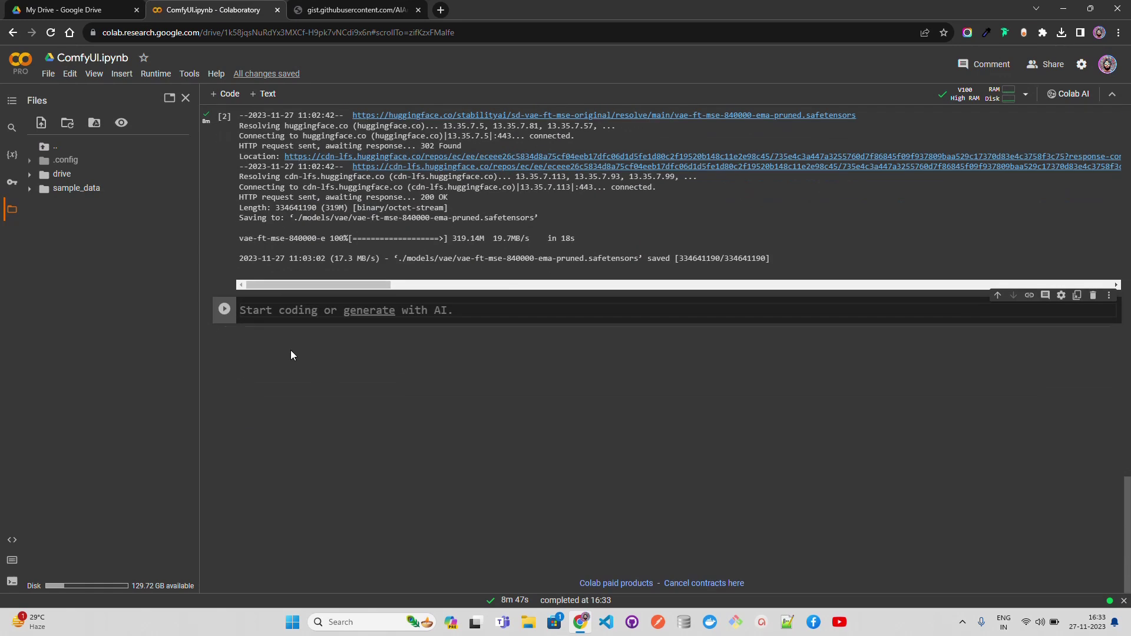
{"action": "left_click", "coordinate": [301, 320]}
{"action": "type", "text": "!wget https://github.com/cloudflare/cloudflared/releases/latest/download/cloudflared-linux-amd64.deb !dpkg -i cloudflared-linux-amd64.deb  import subprocess import threading import time import socket import urllib.request  def iframe_thread(port):   while True:       time.sleep(0.5)       sock = socket.socket(socket.AF_INET, socket.SOCK_STREAM)       result = sock.connect_ex(('127.0.0.1', port))       if result == 0:         break       sock.close()   print(\"\\nComfyUI finished loading, trying to launch cloudflared (if it gets stuck here cloudflared is having issues)\\n\")    p = subprocess.Popen([\"cloudflared\", \"tunnel\", \"--url\", \"http://127.0.0.1:{}\".format(port)], stdout=subprocess.PIPE, stderr=subprocess.PIPE)   for line in p.stderr:     l = line.decode()     if \"trycloudflare.com \" in l:       print(\"This is the URL to access ComfyUI:\", l[l.find(\"http\"):], end='')     #print(l, end='')   threading.Thread(target=iframe_thread, daemon=True, args=(8188,)).start()  !python main.py --dont-print-server"}
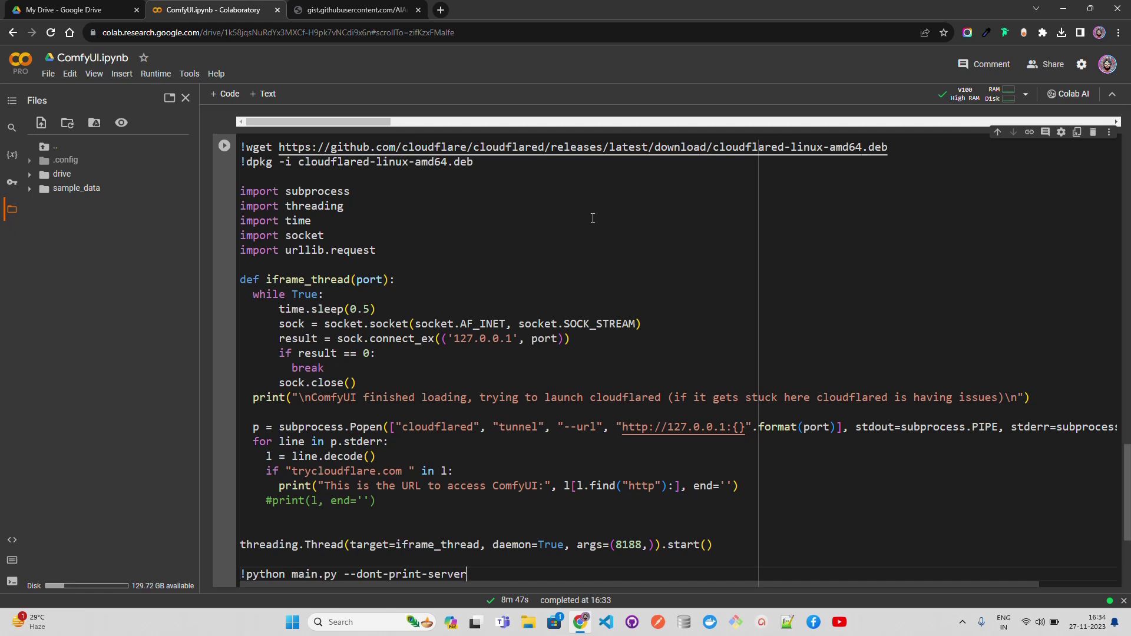
{"action": "scroll", "coordinate": [589, 270], "scroll_direction": "down", "scroll_amount": 1}
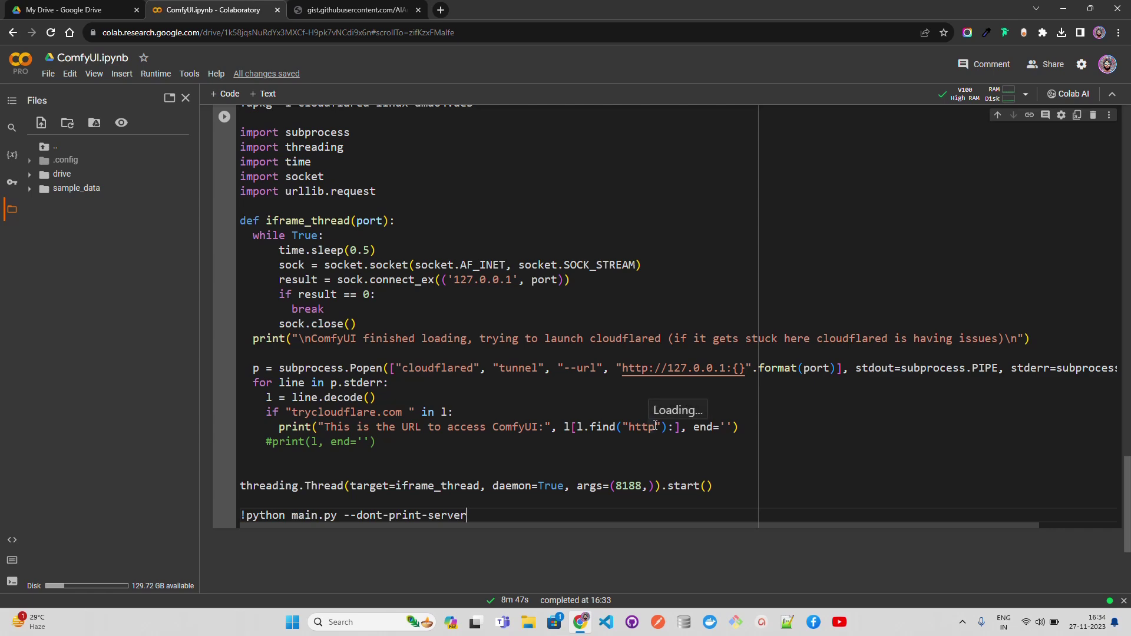
{"action": "scroll", "coordinate": [656, 426], "scroll_direction": "up", "scroll_amount": 3}
{"action": "scroll", "coordinate": [656, 426], "scroll_direction": "down", "scroll_amount": 4}
{"action": "scroll", "coordinate": [656, 426], "scroll_direction": "up", "scroll_amount": 2}
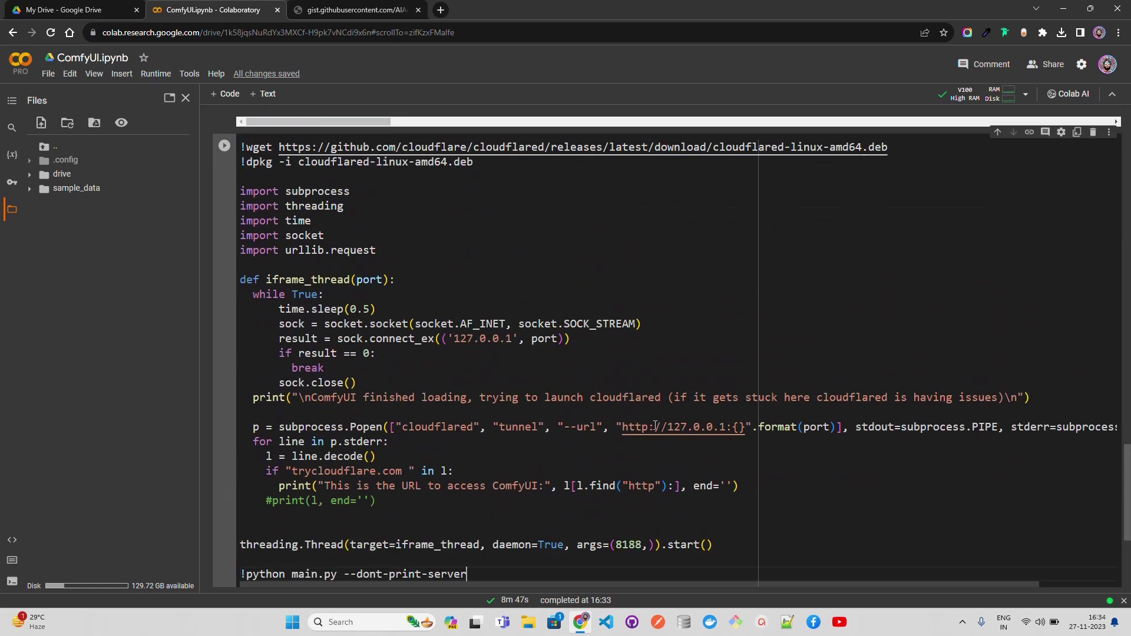
{"action": "key", "text": "shift+Return"}
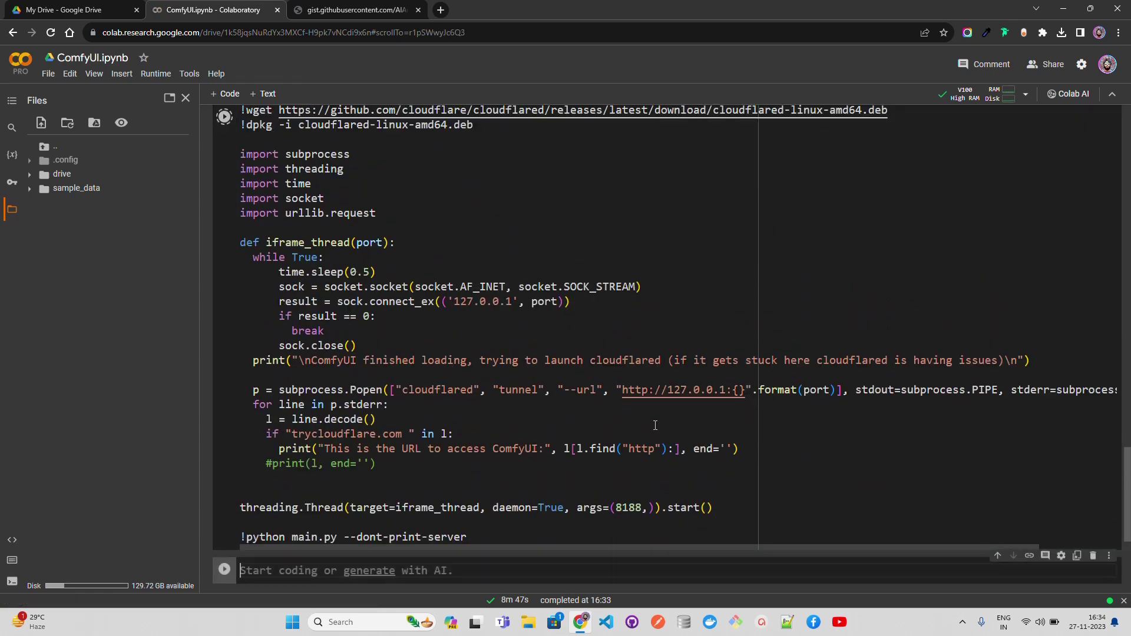
Step: Follow the launch cell's output until the trycloudflare ComfyUI URL appears
{"action": "scroll", "coordinate": [656, 425], "scroll_direction": "down", "scroll_amount": 4}
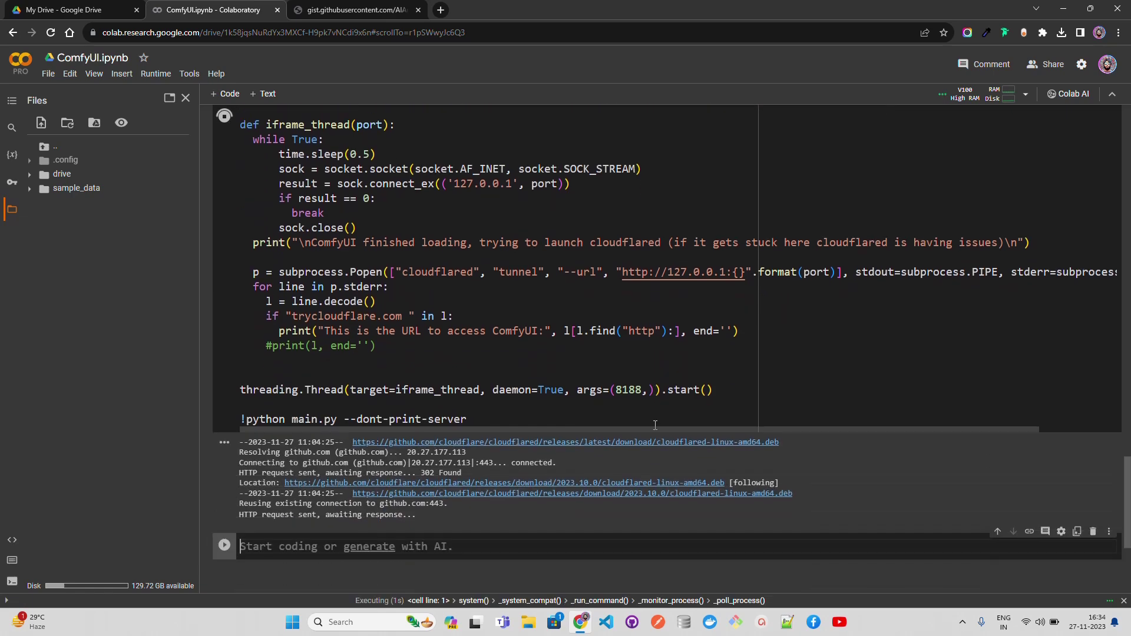
{"action": "scroll", "coordinate": [656, 425], "scroll_direction": "down", "scroll_amount": 2}
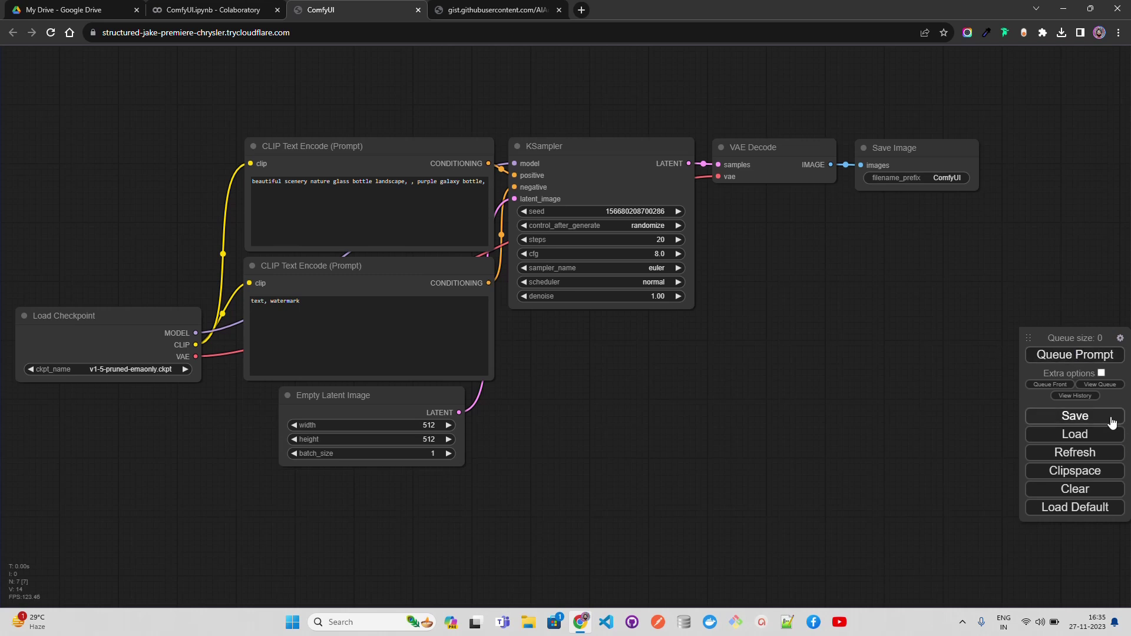
Step: Clear the existing workflow from the ComfyUI canvas
{"action": "left_click", "coordinate": [1097, 497]}
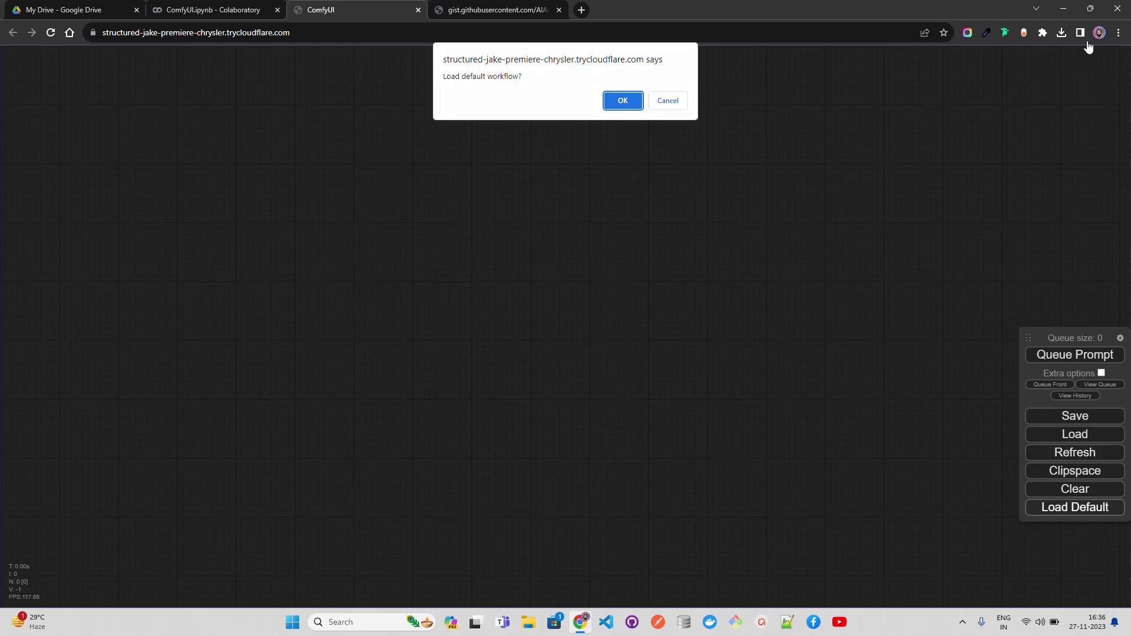
Step: Reload the default workflow and replace its bottle-landscape positive prompt with 'cute cat ear maid'
{"action": "left_click", "coordinate": [629, 104]}
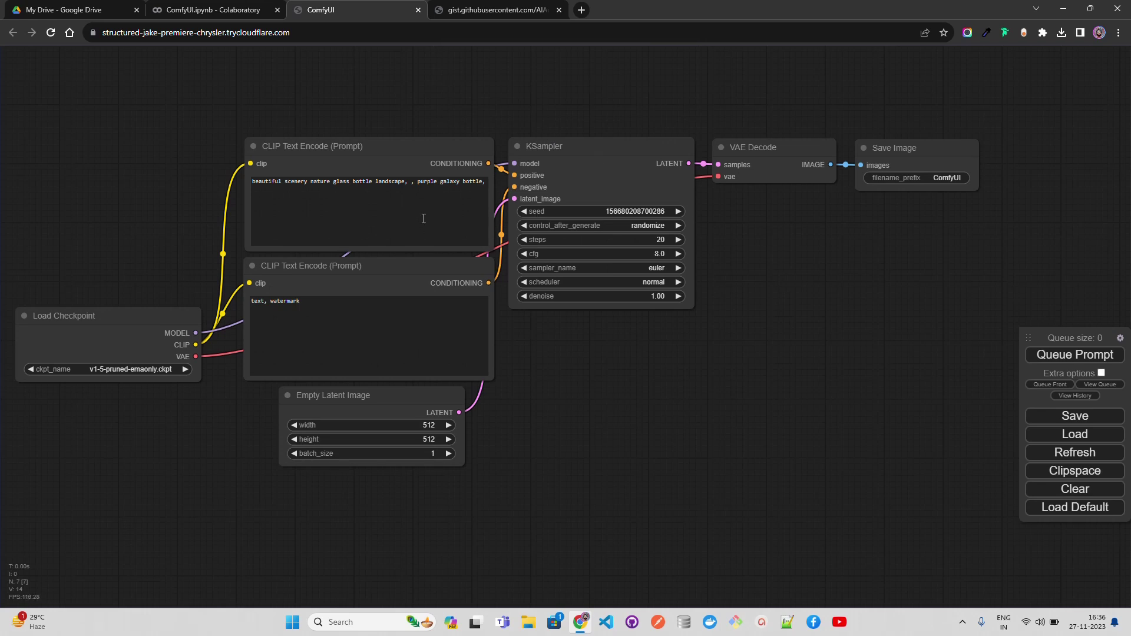
{"action": "left_click", "coordinate": [452, 198]}
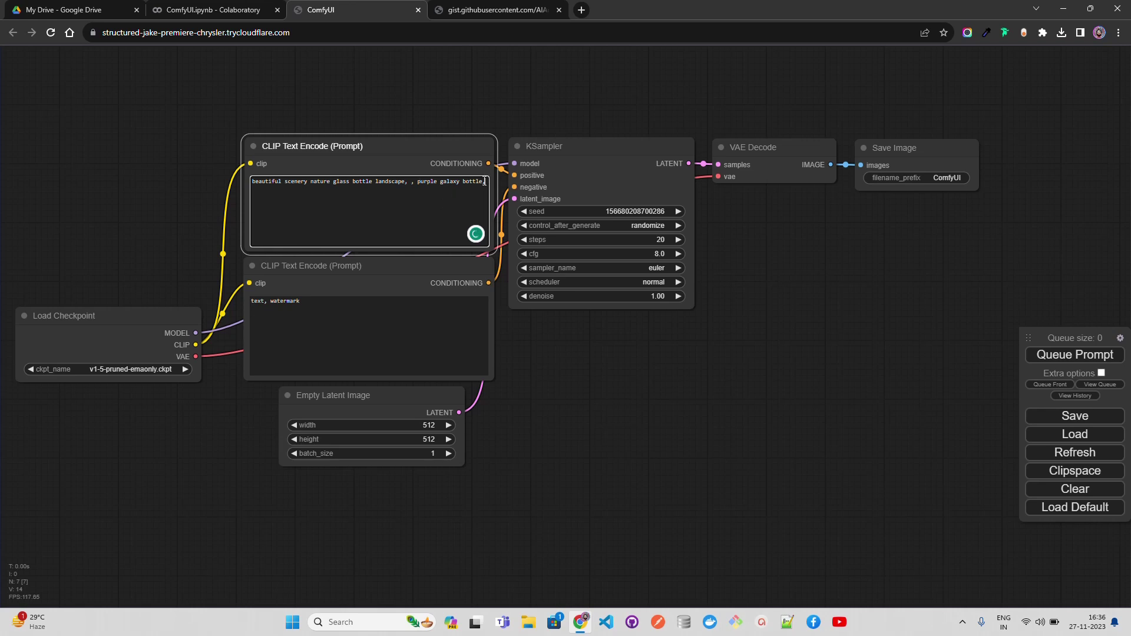
{"action": "left_click_drag", "start_coordinate": [488, 182], "coordinate": [247, 188]}
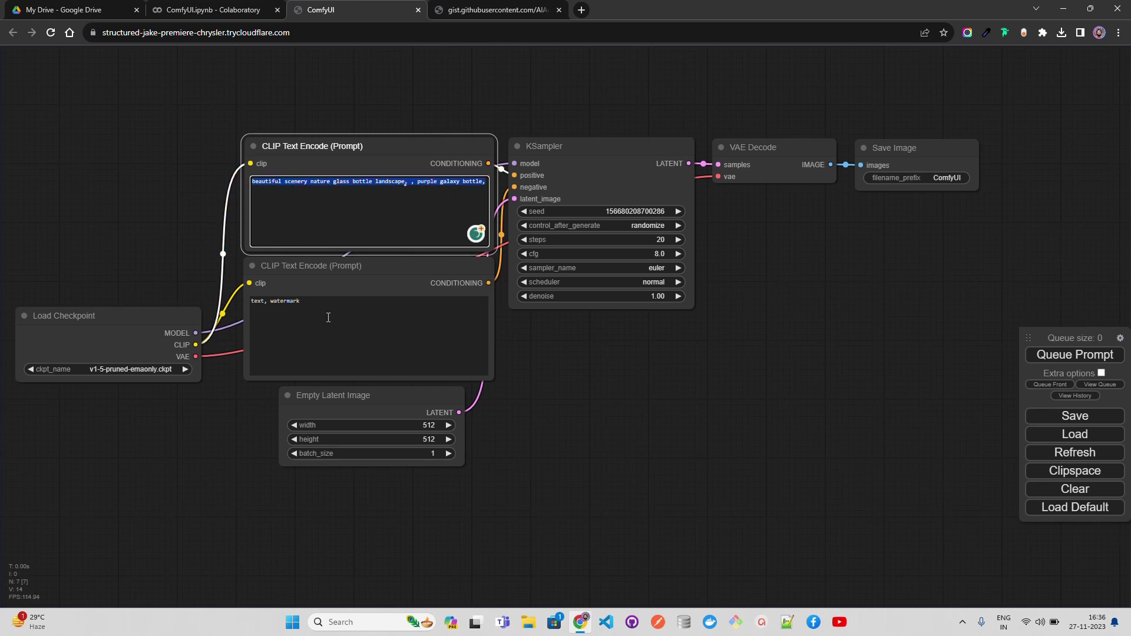
{"action": "key", "text": "BackSpace"}
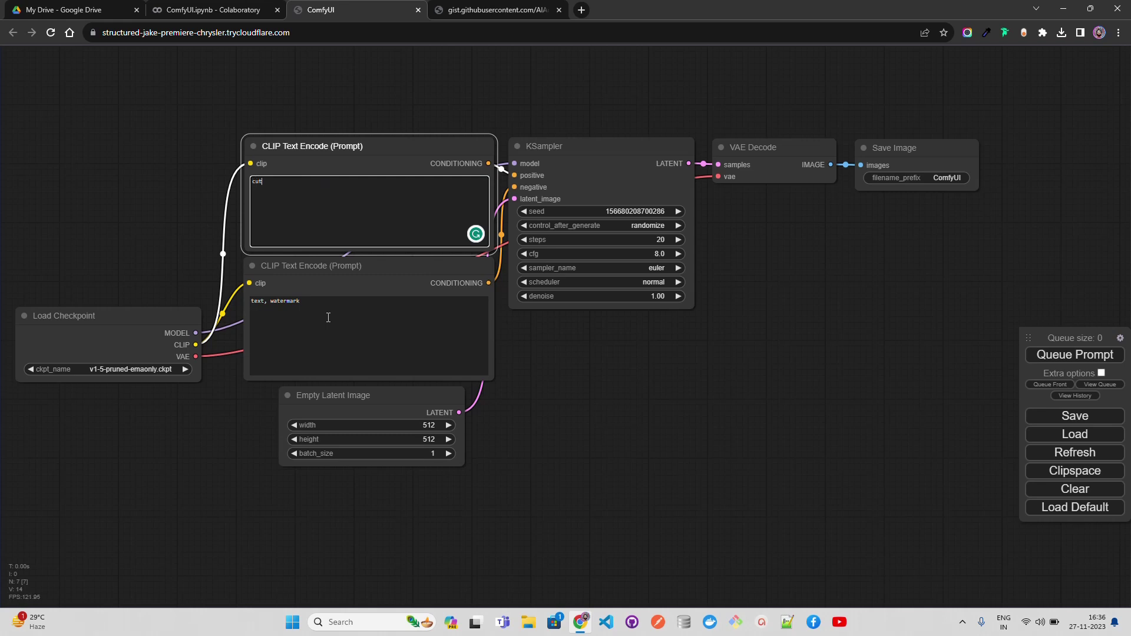
{"action": "type", "text": "cute cat ear maid"}
{"action": "left_click", "coordinate": [358, 334]}
{"action": "left_click", "coordinate": [613, 387]}
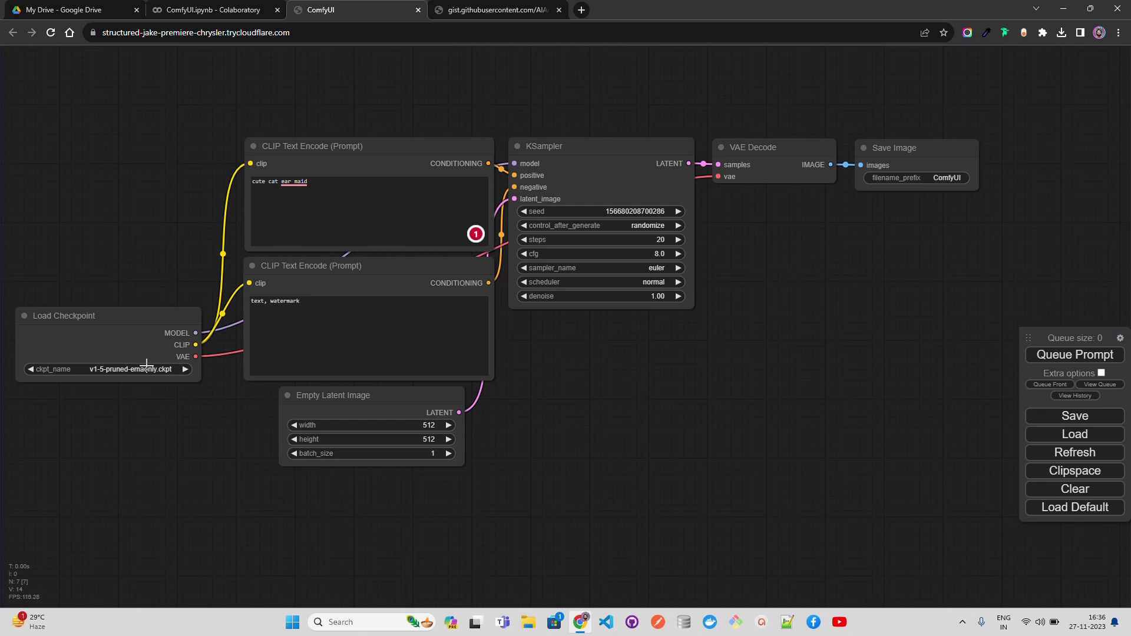
{"action": "left_click", "coordinate": [184, 368]}
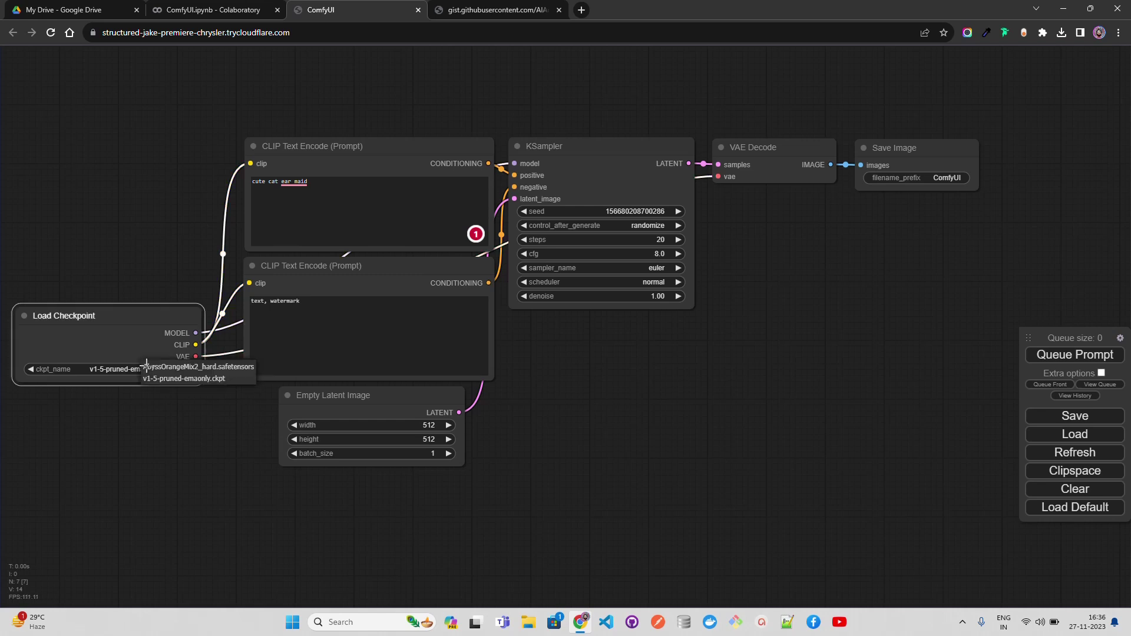
Step: Switch the checkpoint to AbyssOrangeMix2_hard.safetensors and queue the cat-ear maid generation
{"action": "left_click", "coordinate": [208, 369]}
{"action": "left_click", "coordinate": [133, 435]}
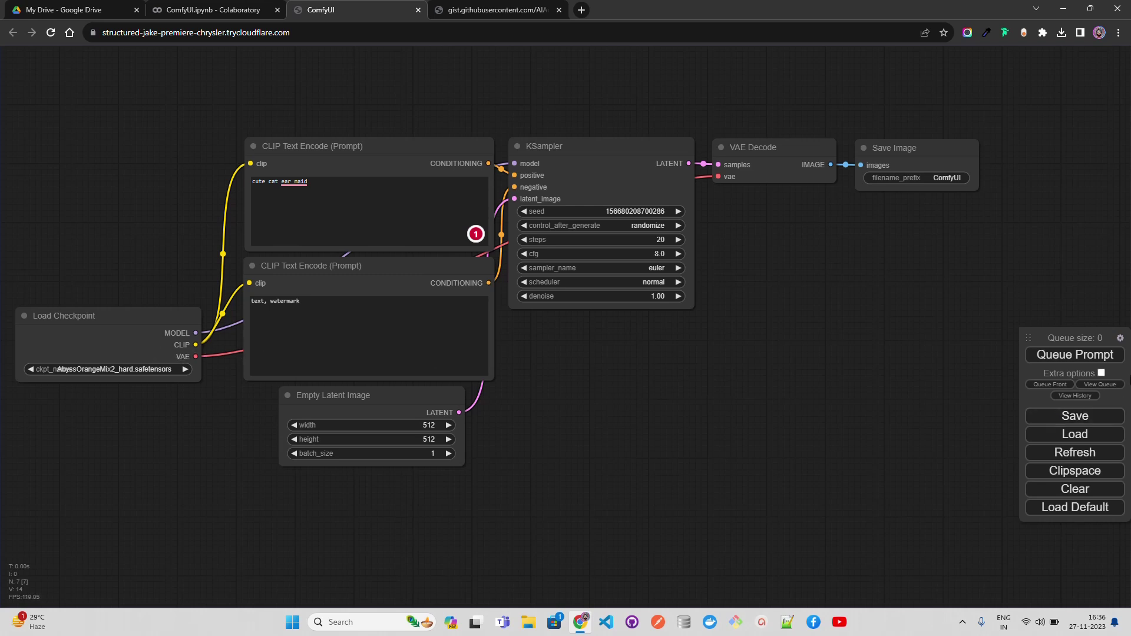
{"action": "left_click", "coordinate": [1088, 357]}
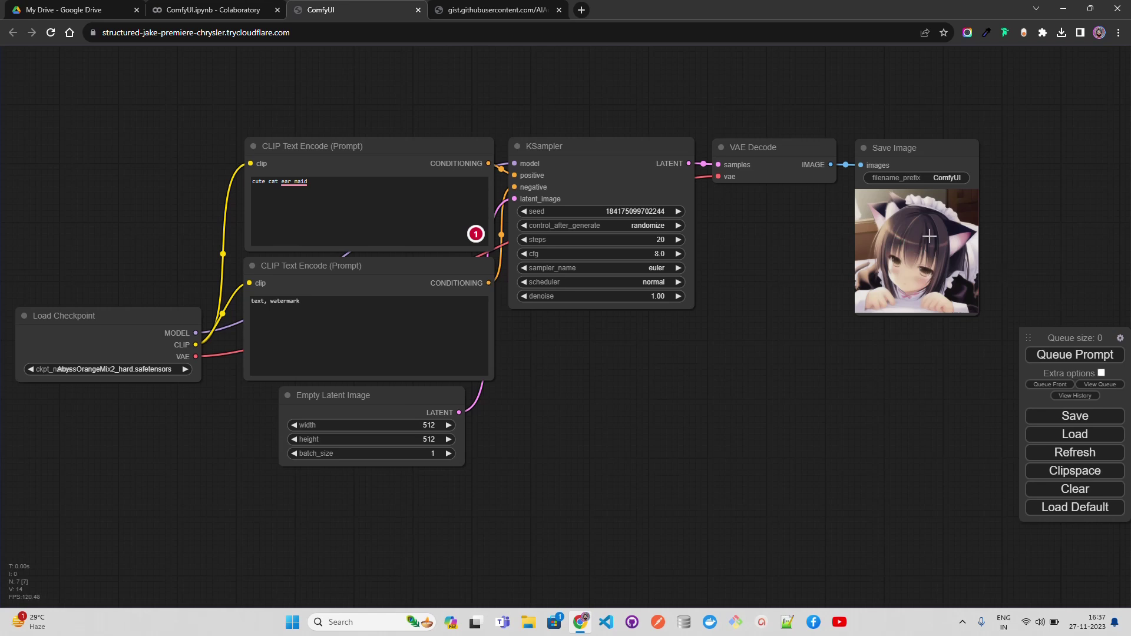
Step: Save the workflow as workflow.json and go back to the ComfyUI.ipynb notebook's server log
{"action": "left_click", "coordinate": [1056, 420]}
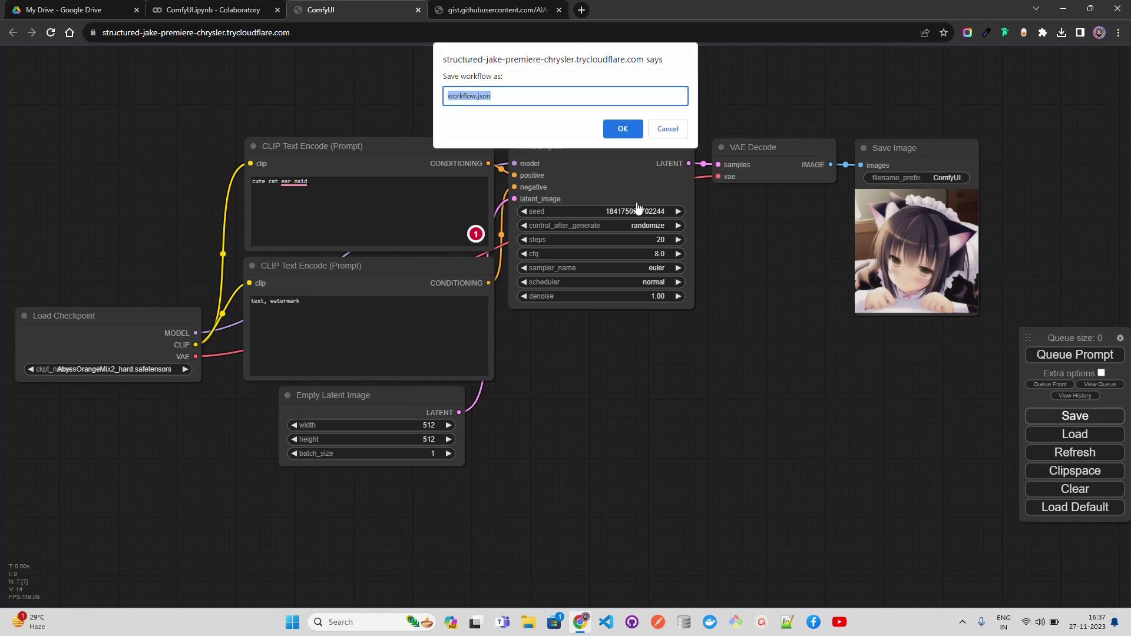
{"action": "left_click", "coordinate": [623, 129]}
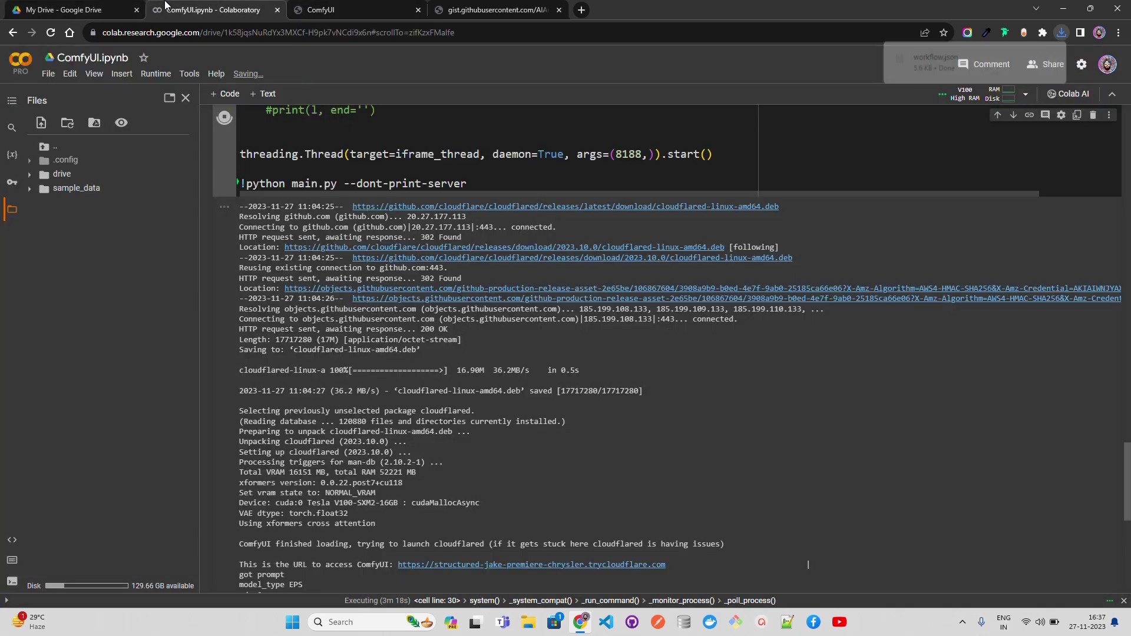
{"action": "left_click", "coordinate": [204, 9]}
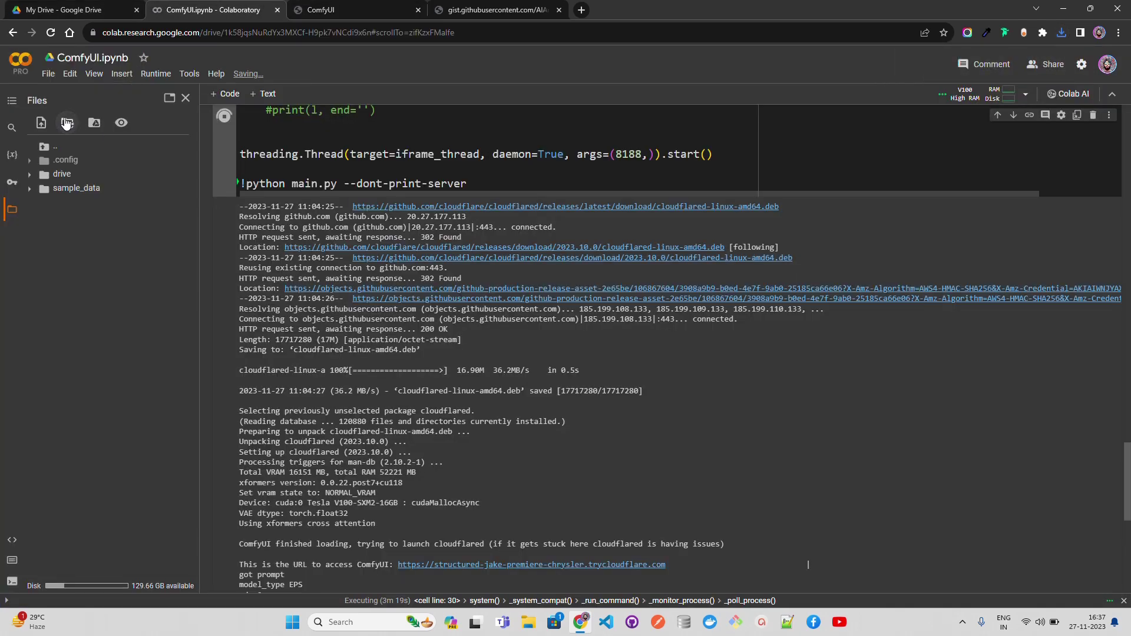
Step: Navigate to the ComfyUI/output folder in Google Drive
{"action": "left_click", "coordinate": [80, 4]}
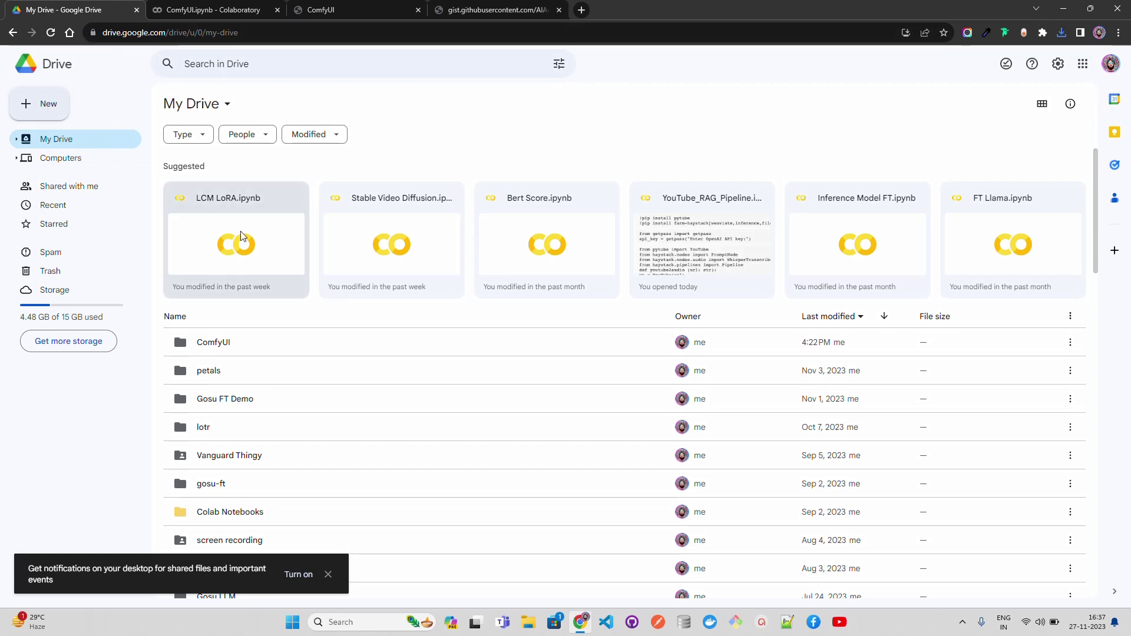
{"action": "double_click", "coordinate": [223, 342]}
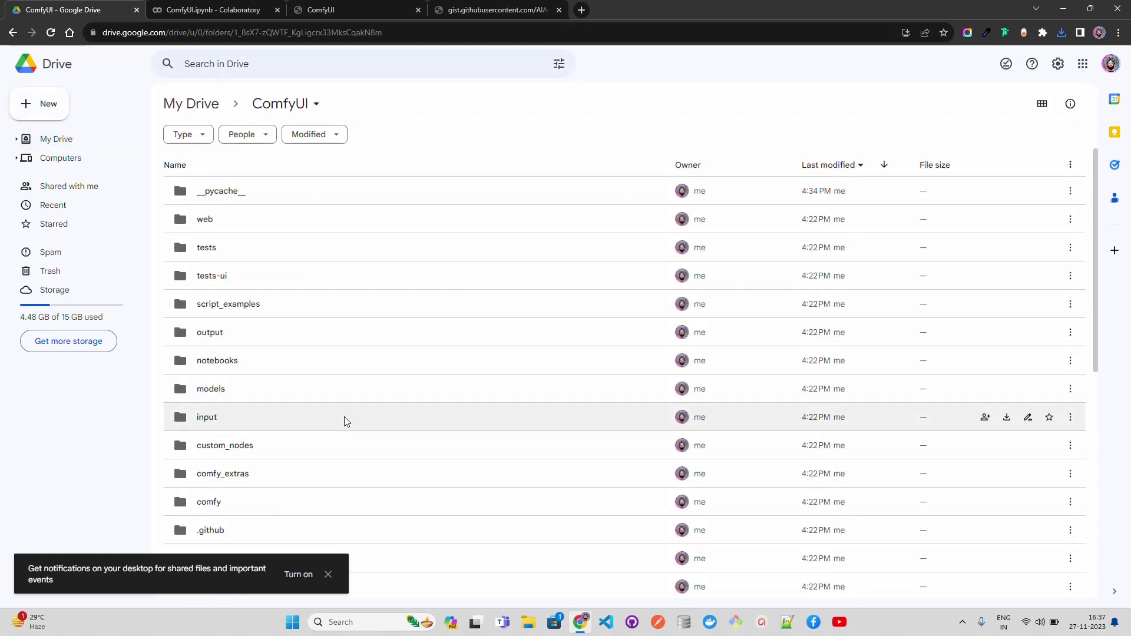
{"action": "left_click", "coordinate": [253, 304]}
{"action": "left_click", "coordinate": [247, 333]}
{"action": "double_click", "coordinate": [248, 333]}
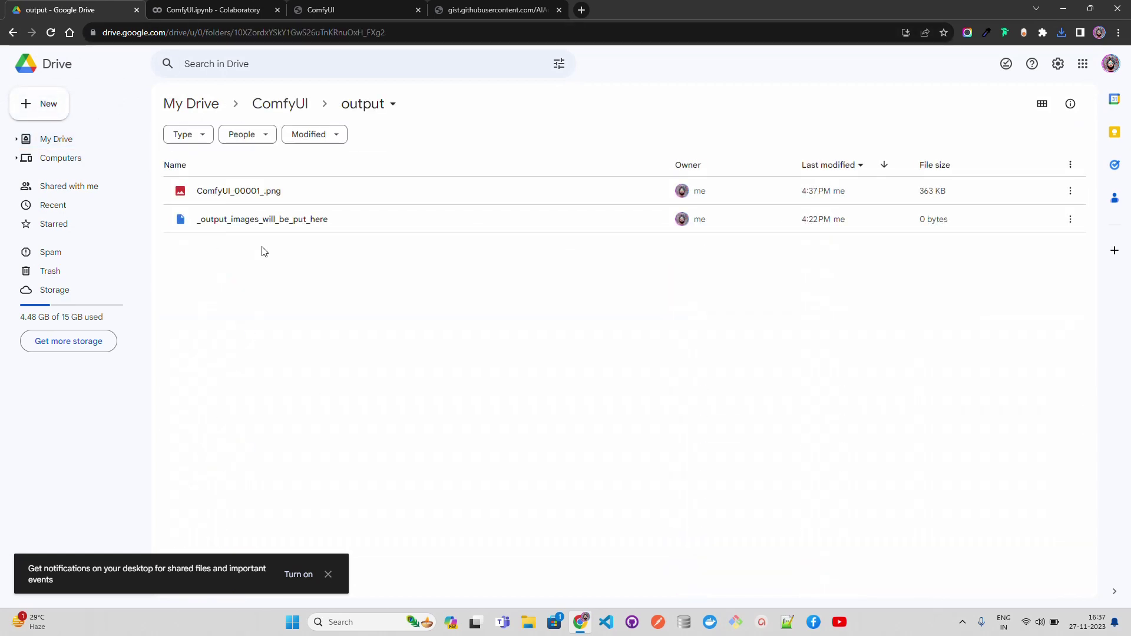
Step: Preview the generated ComfyUI_00001_.png, then return to the ComfyUI workflow
{"action": "double_click", "coordinate": [262, 192]}
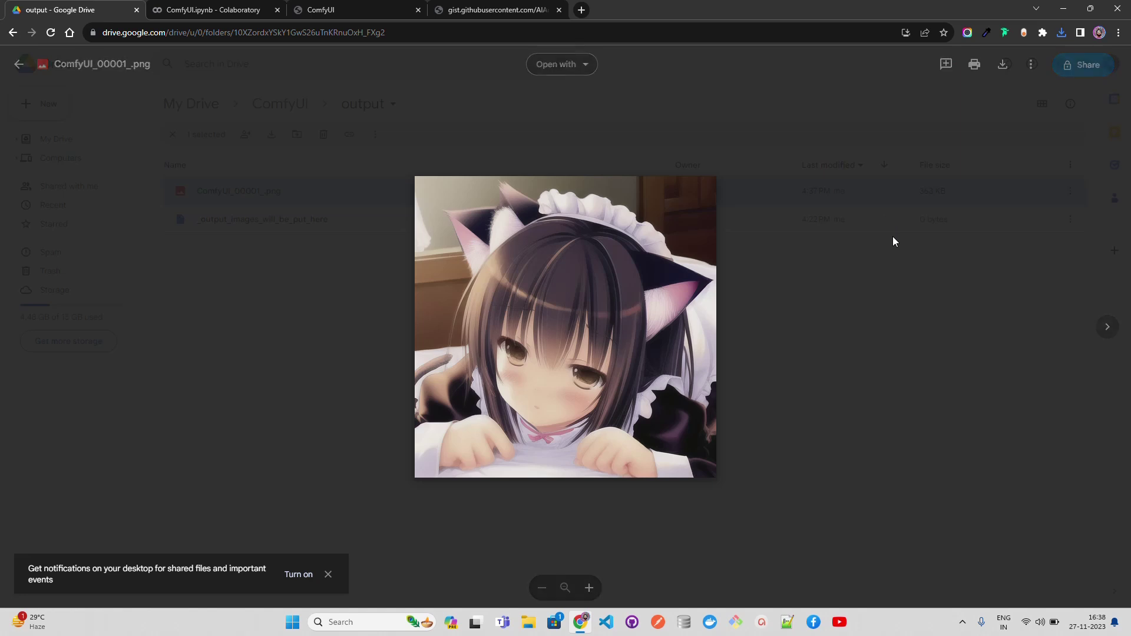
{"action": "left_click", "coordinate": [878, 183]}
{"action": "left_click", "coordinate": [376, 5]}
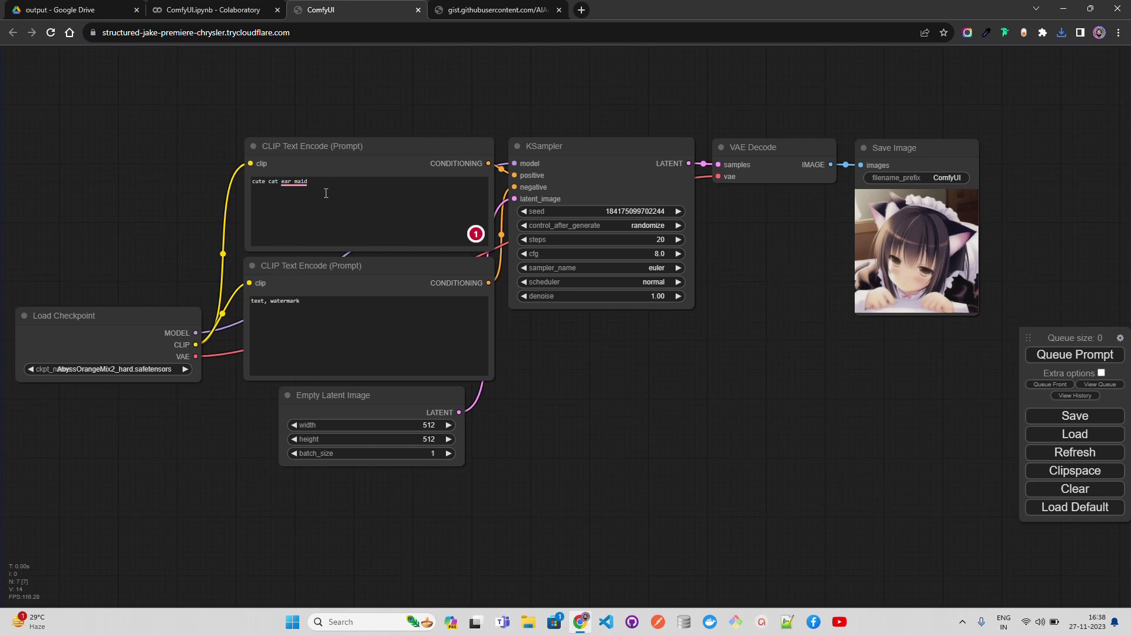
{"action": "left_click", "coordinate": [146, 369]}
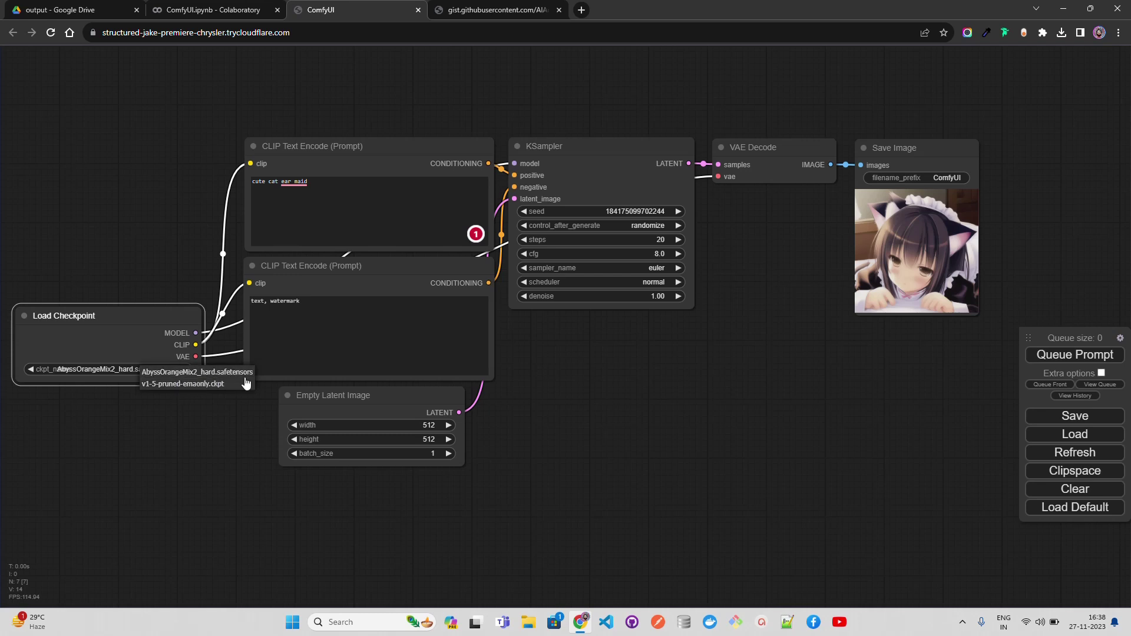
{"action": "left_click", "coordinate": [217, 486]}
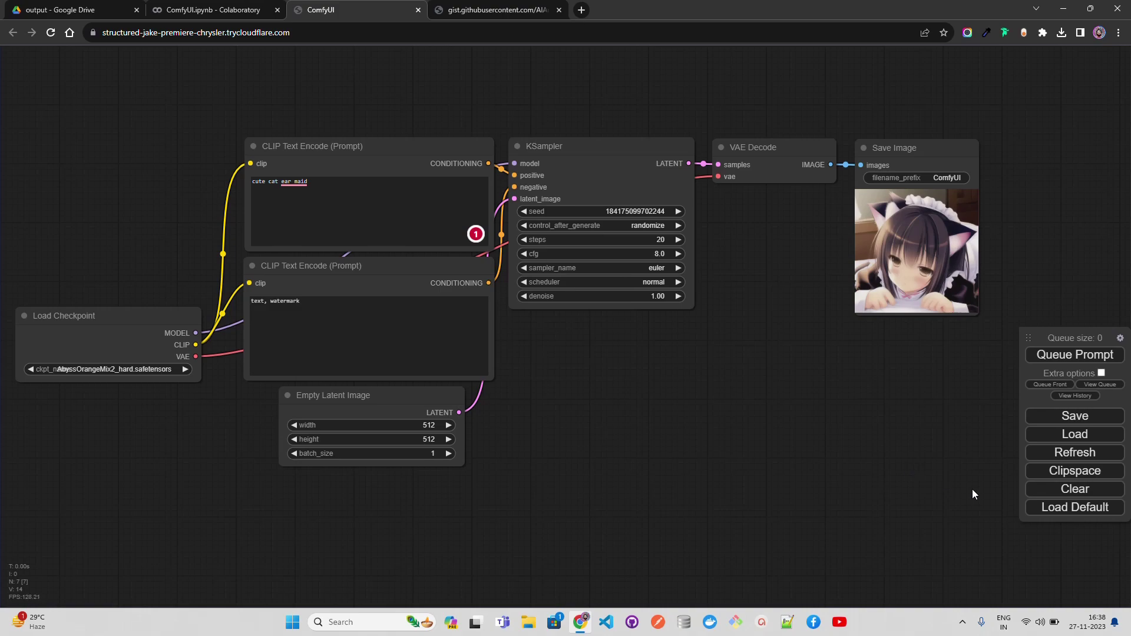
{"action": "left_click", "coordinate": [212, 9]}
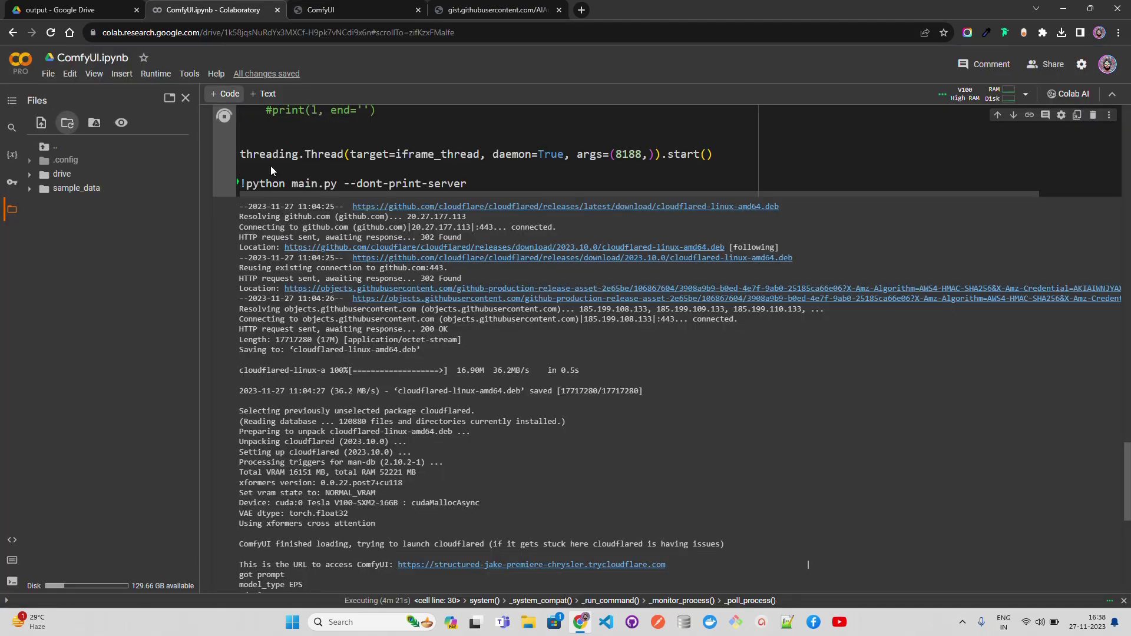
{"action": "scroll", "coordinate": [452, 356], "scroll_direction": "down", "scroll_amount": 5}
{"action": "scroll", "coordinate": [453, 383], "scroll_direction": "up", "scroll_amount": 15}
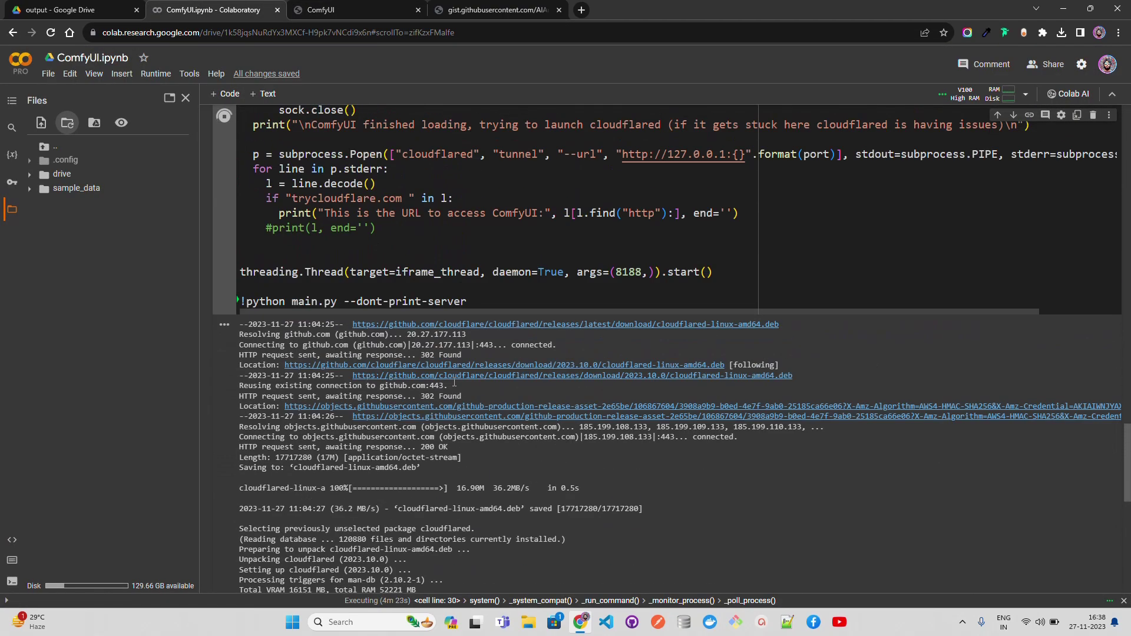
{"action": "scroll", "coordinate": [454, 383], "scroll_direction": "up", "scroll_amount": 20}
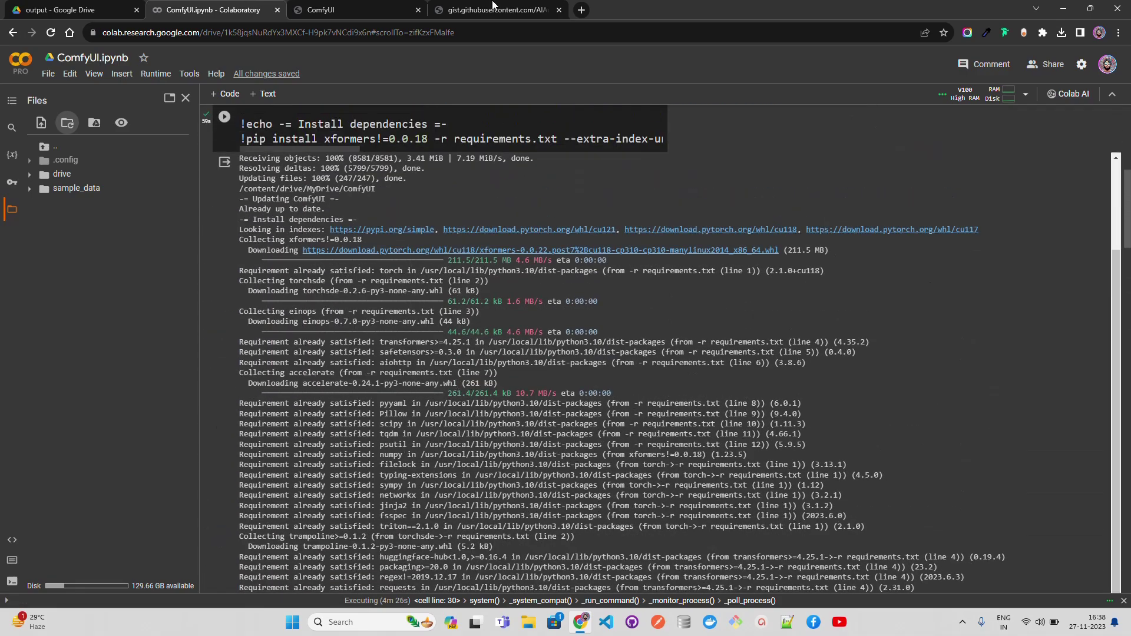
{"action": "left_click", "coordinate": [493, 4]}
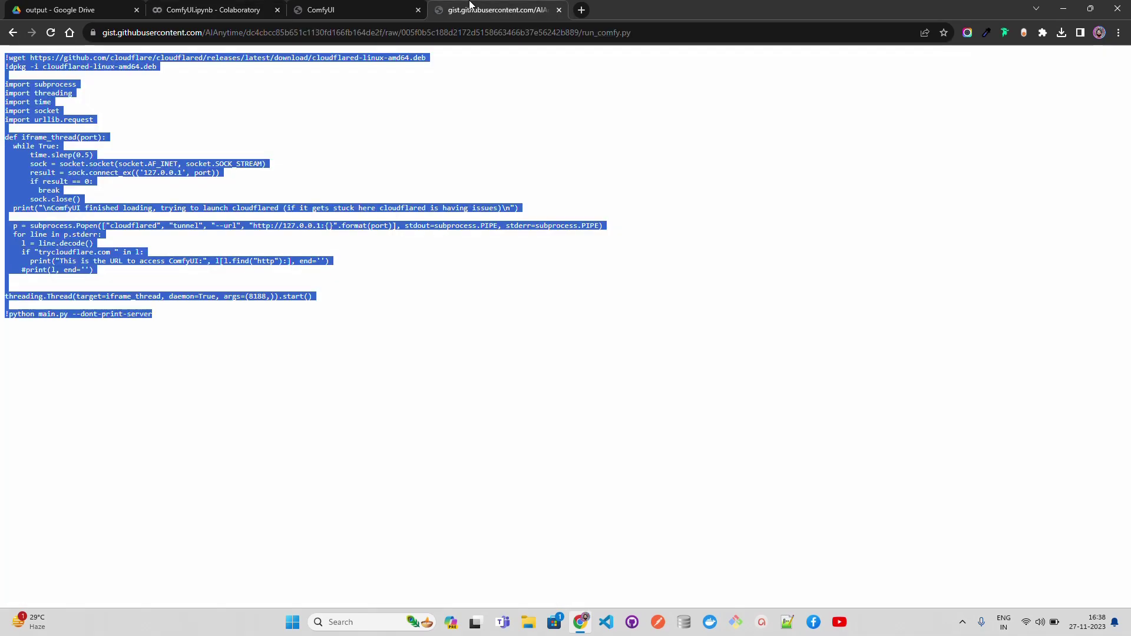
{"action": "key", "text": "ctrl+shift+Tab"}
{"action": "left_click", "coordinate": [344, 5]}
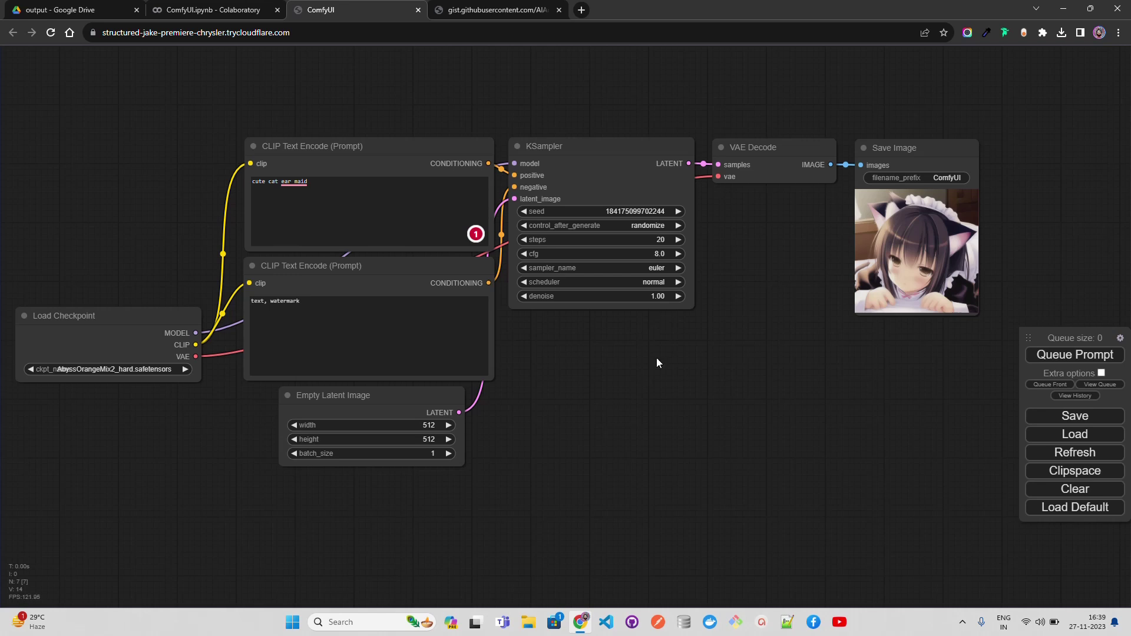
{"action": "left_click", "coordinate": [656, 286]}
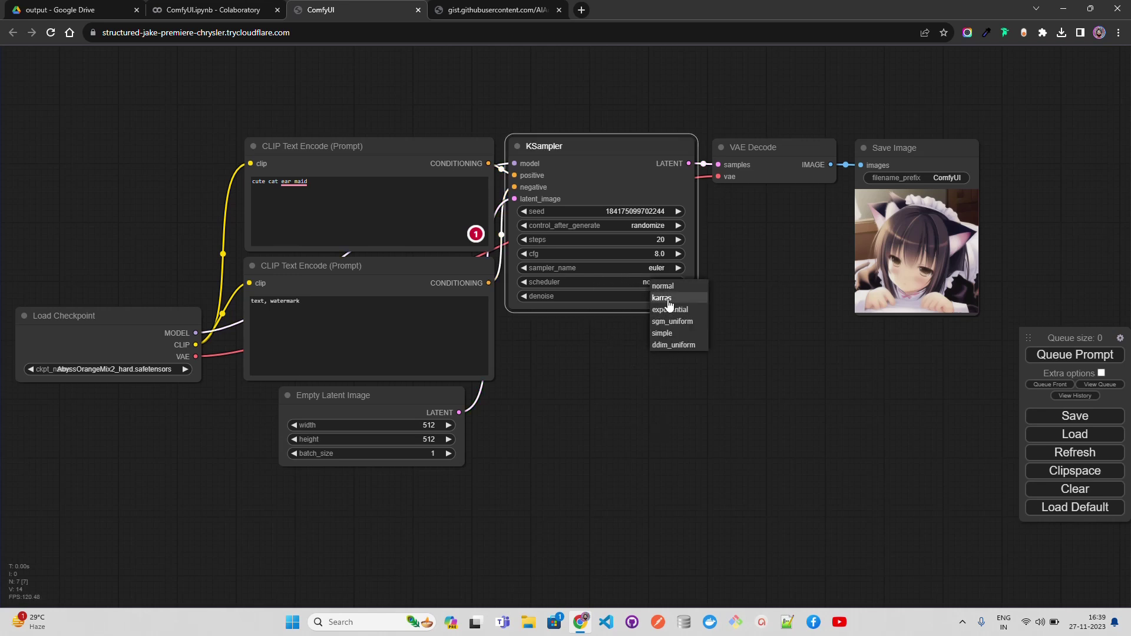
{"action": "left_click", "coordinate": [615, 347]}
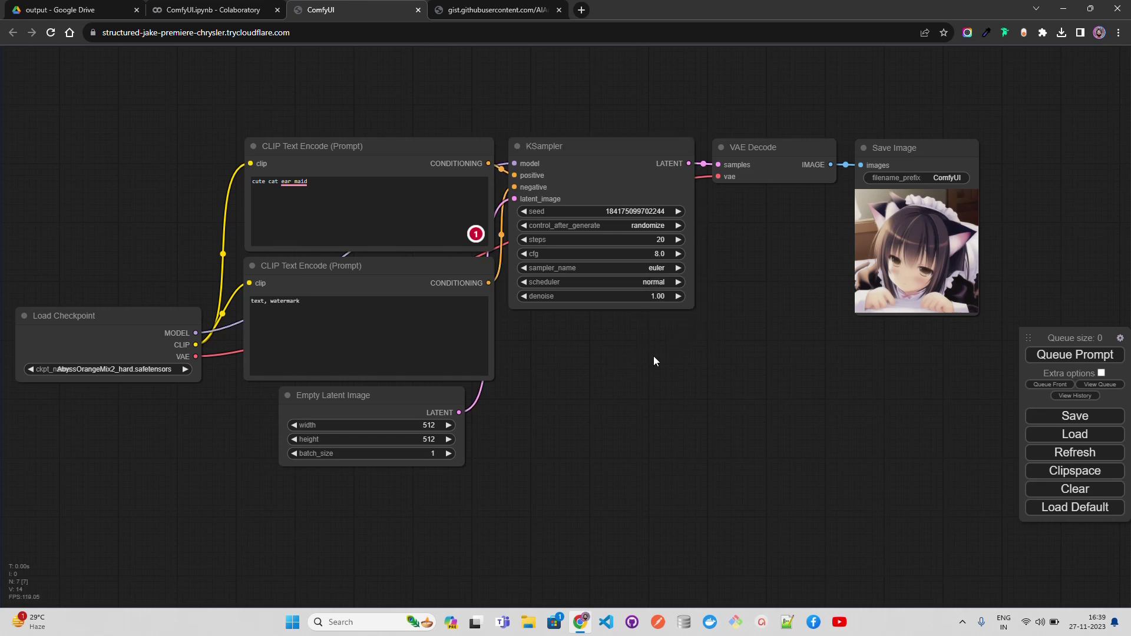